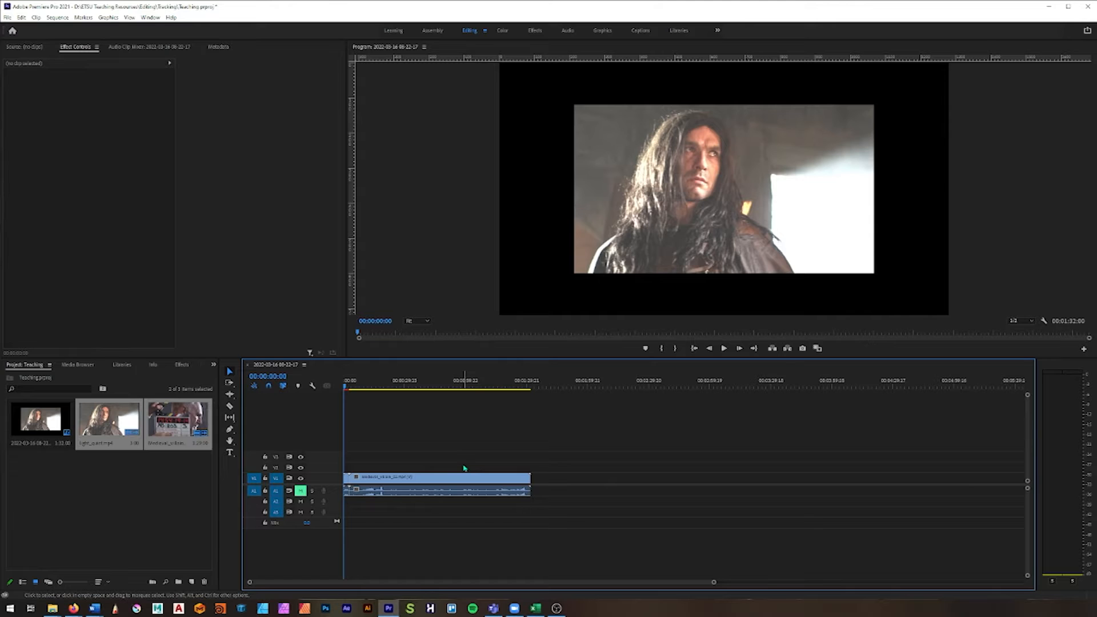
- Move the medieval villain clip along V1 to leave a gap after the short opening clip, and select each clip in turn
{"action": "left_click_drag", "start_coordinate": [373, 478], "coordinate": [446, 479]}
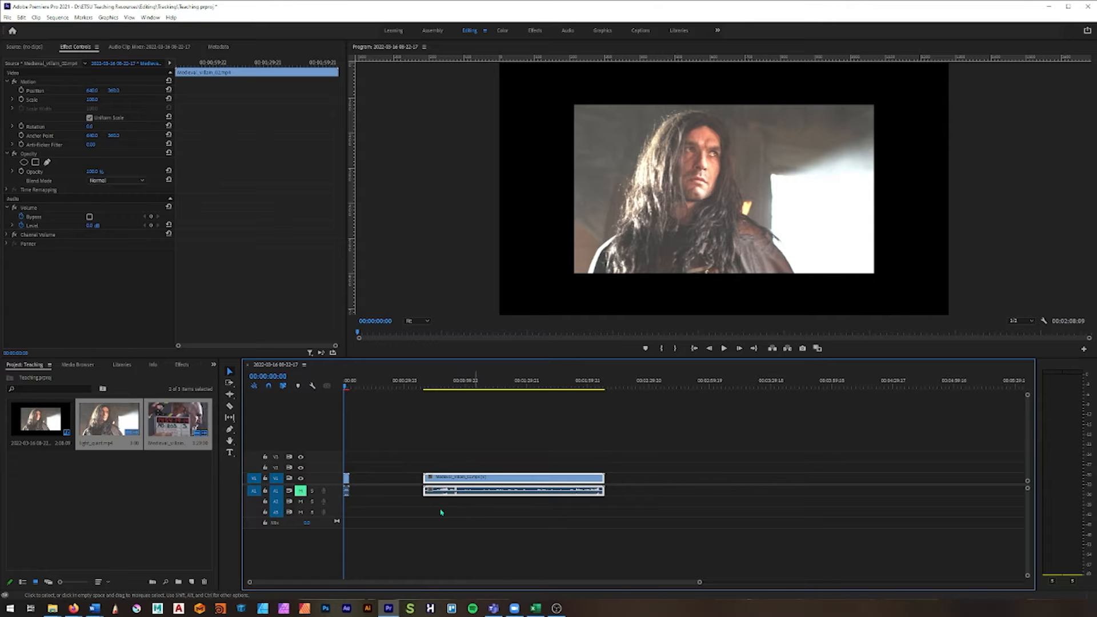
{"action": "left_click", "coordinate": [346, 480]}
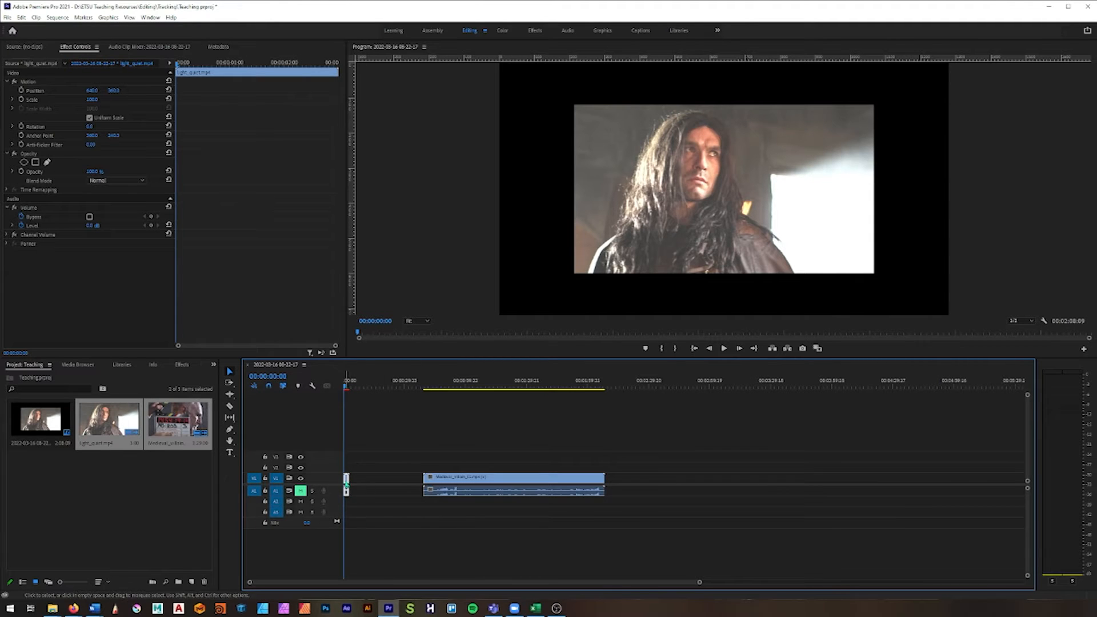
{"action": "left_click", "coordinate": [573, 203]}
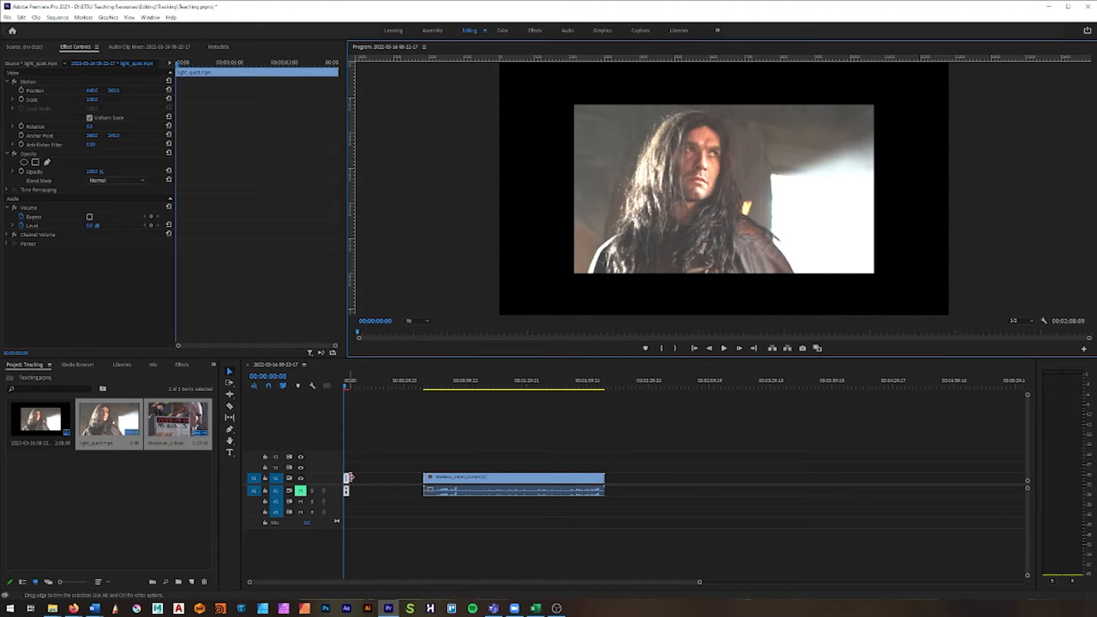
{"action": "left_click", "coordinate": [482, 490]}
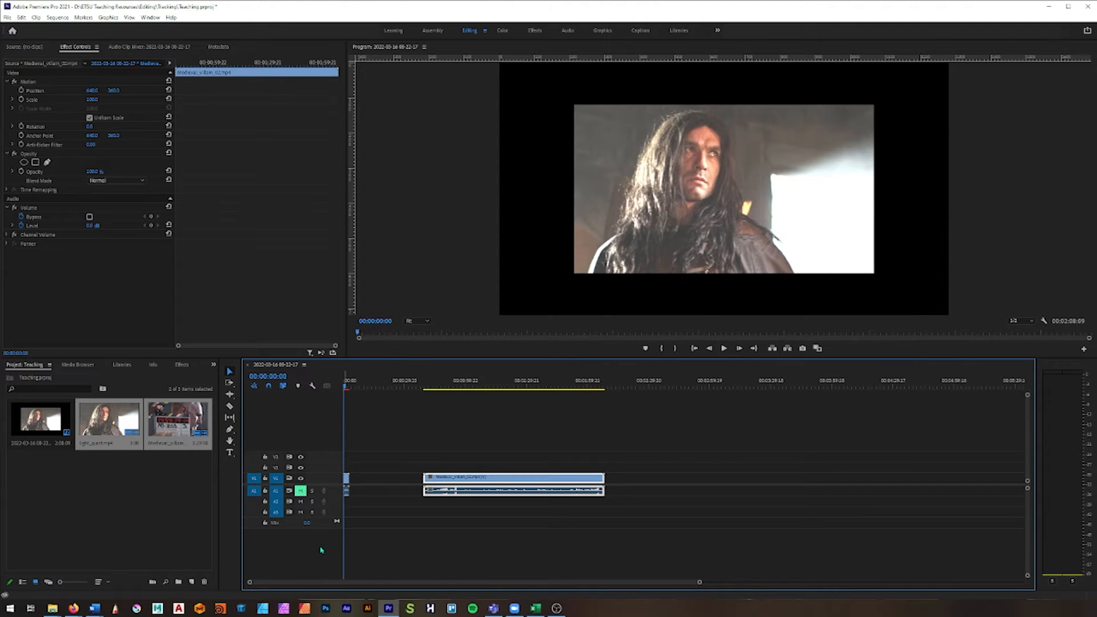
- Play the short opening clip and return the playhead to the start of the sequence
{"action": "key", "text": "space"}
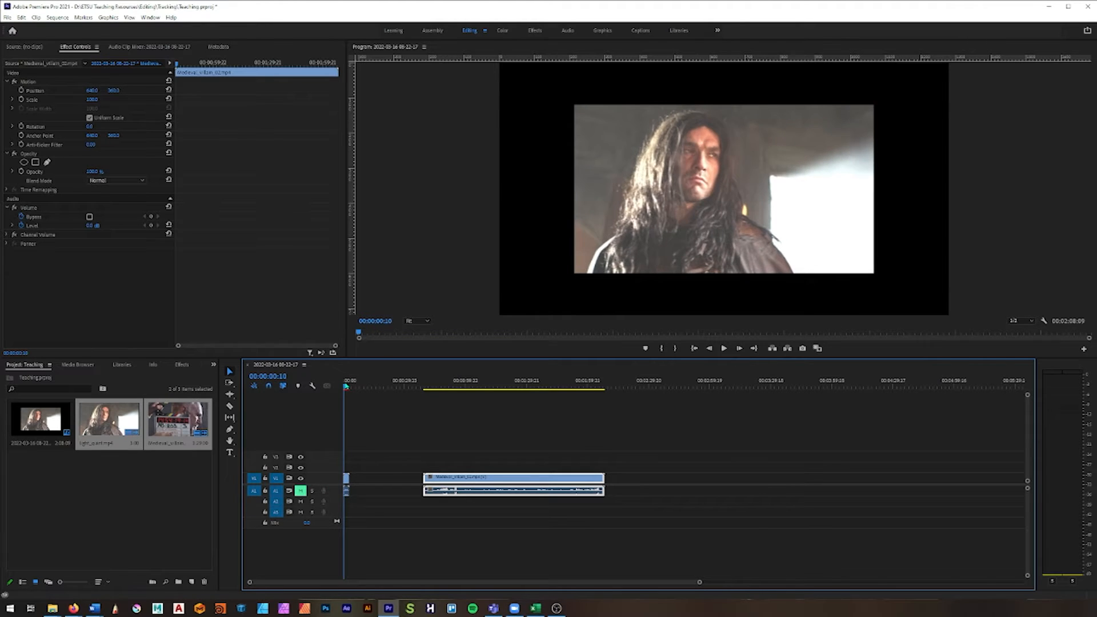
{"action": "left_click", "coordinate": [435, 383]}
{"action": "left_click_drag", "start_coordinate": [434, 382], "coordinate": [345, 397]}
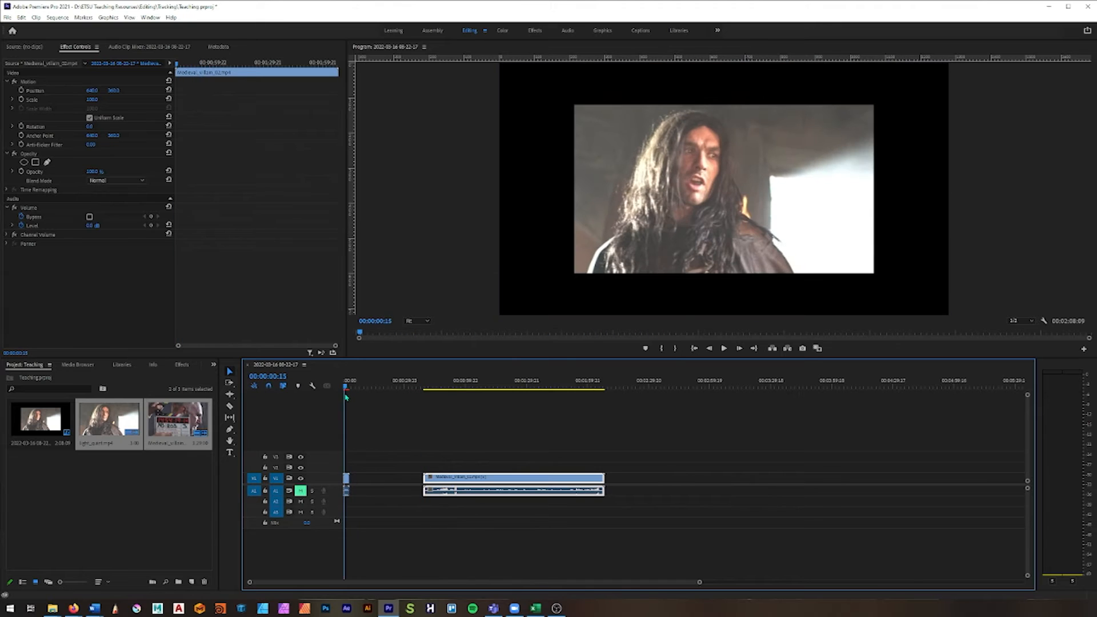
- Stack the medieval villain clip on tracks V2 and A2 at the sequence start, and mute track A2
{"action": "left_click_drag", "start_coordinate": [449, 491], "coordinate": [460, 471]}
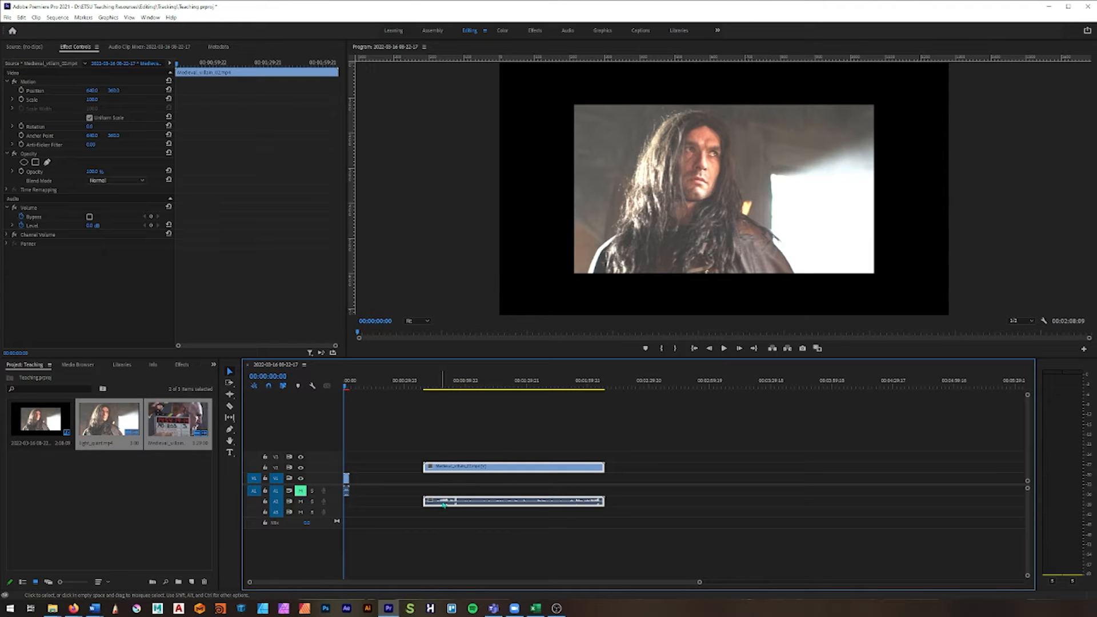
{"action": "left_click_drag", "start_coordinate": [455, 506], "coordinate": [370, 501]}
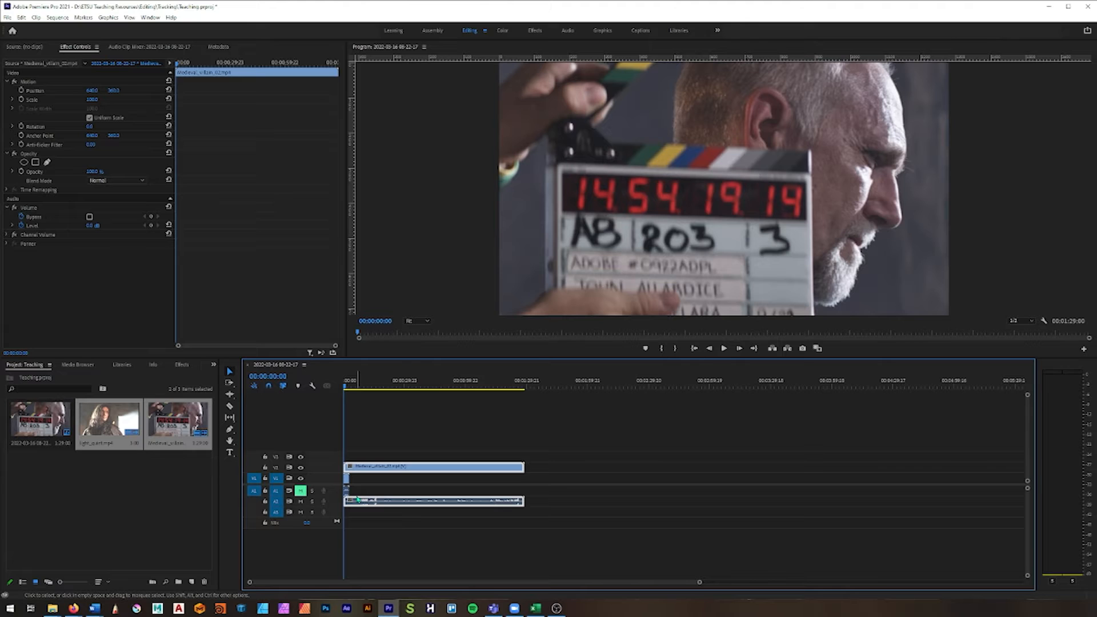
{"action": "left_click_drag", "start_coordinate": [699, 582], "coordinate": [585, 592]}
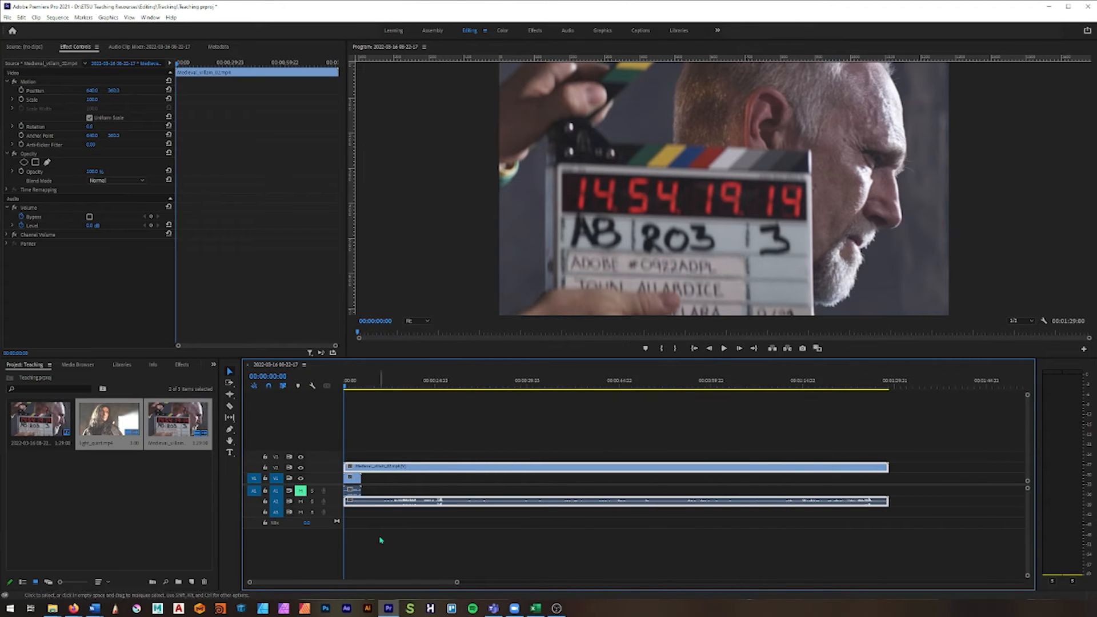
{"action": "left_click", "coordinate": [300, 502]}
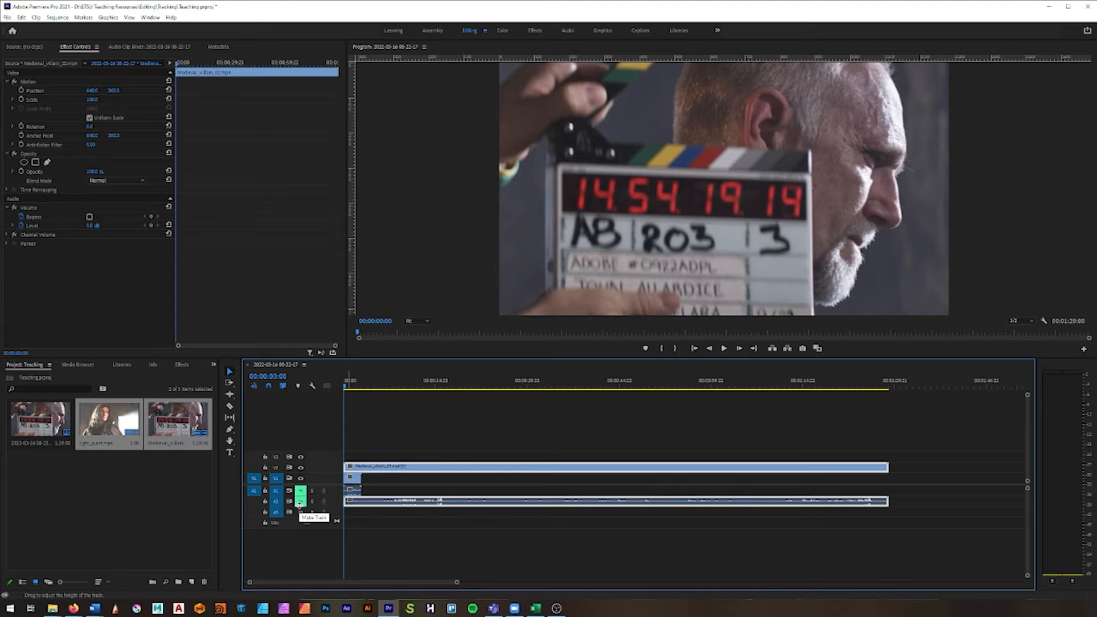
- Cut off the clapperboard section of the V2 clip before 00:00:07:15 and move the remaining footage to the sequence start
{"action": "key", "text": "space"}
{"action": "left_click_drag", "start_coordinate": [376, 392], "coordinate": [390, 398]}
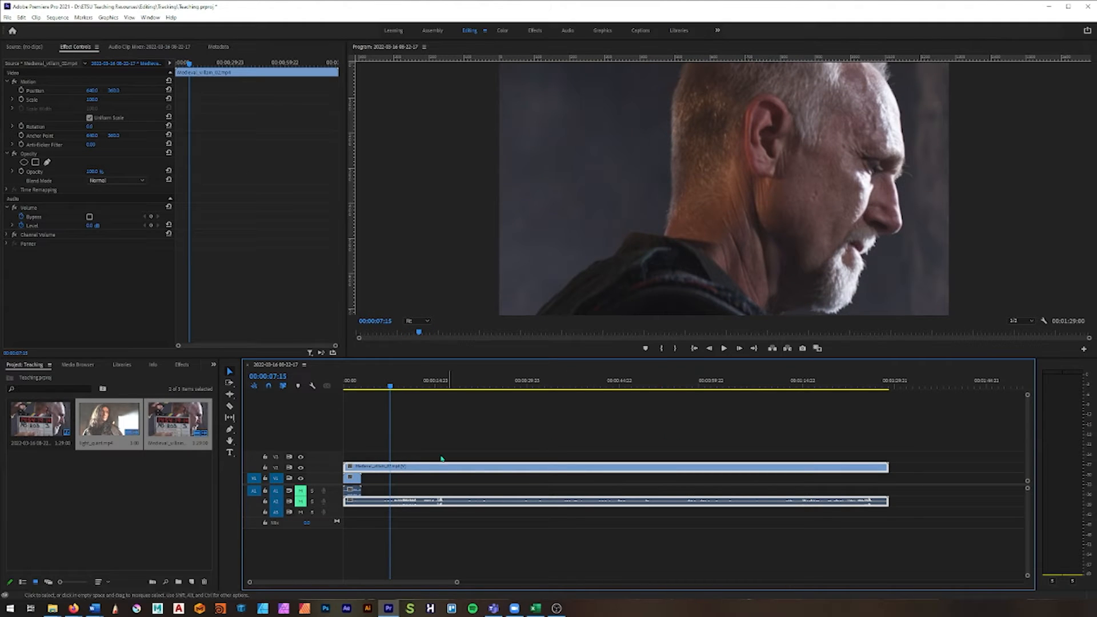
{"action": "key", "text": "c"}
{"action": "left_click", "coordinate": [391, 466]}
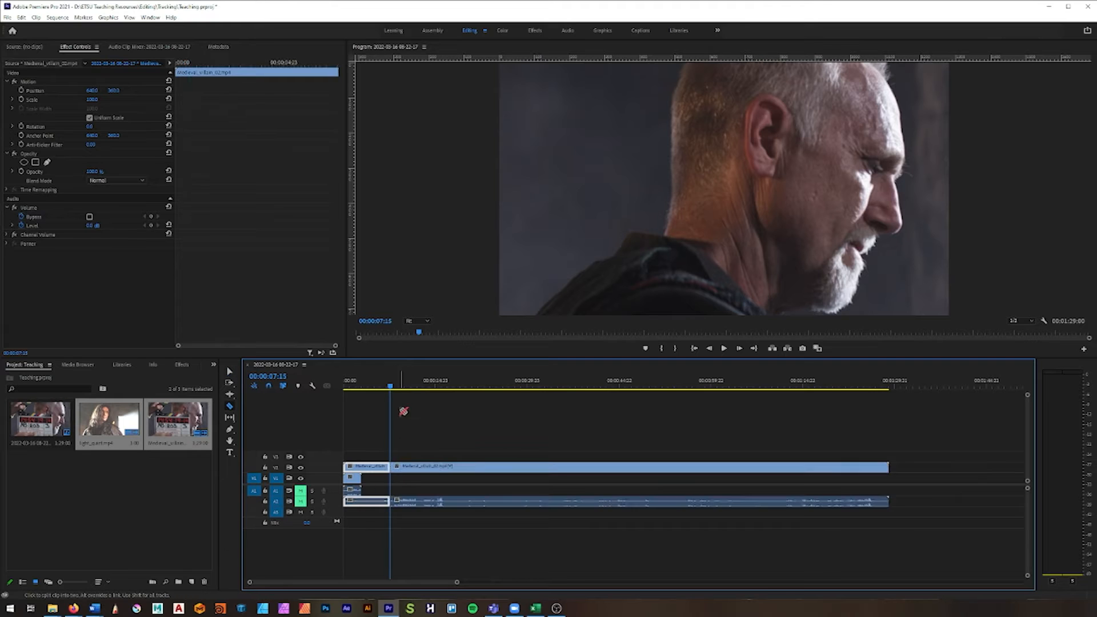
{"action": "key", "text": "v"}
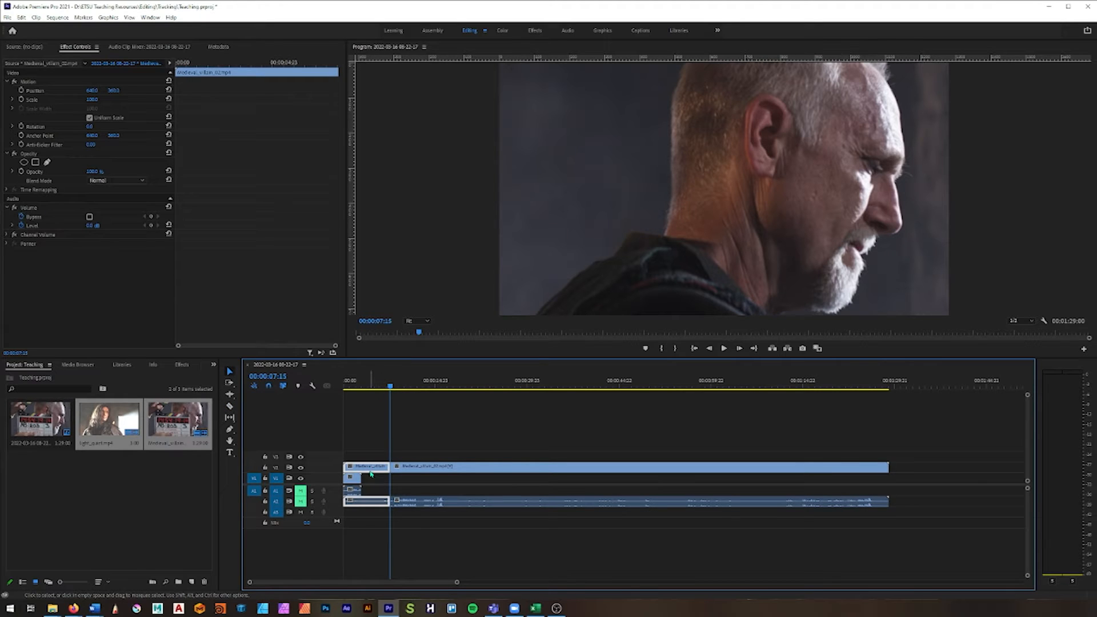
{"action": "key", "text": "Delete"}
{"action": "left_click", "coordinate": [378, 466]}
{"action": "key", "text": "Delete"}
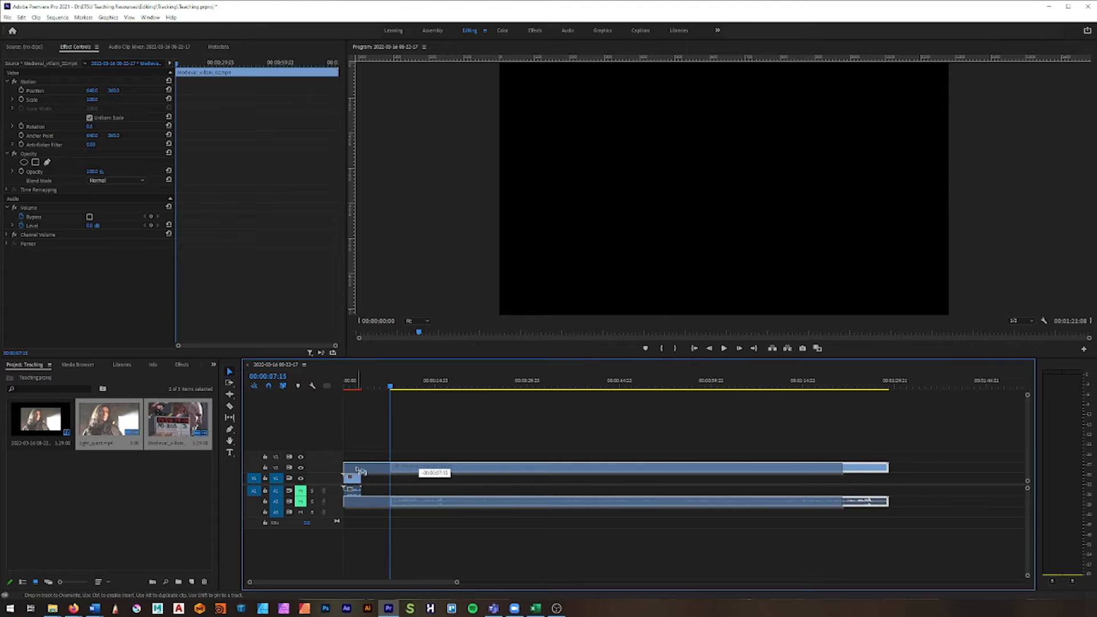
- Cut the V2 clip where the short V1 clip ends and delete the remainder so both have equal length
{"action": "left_click_drag", "start_coordinate": [396, 394], "coordinate": [344, 395]}
{"action": "key", "text": "c"}
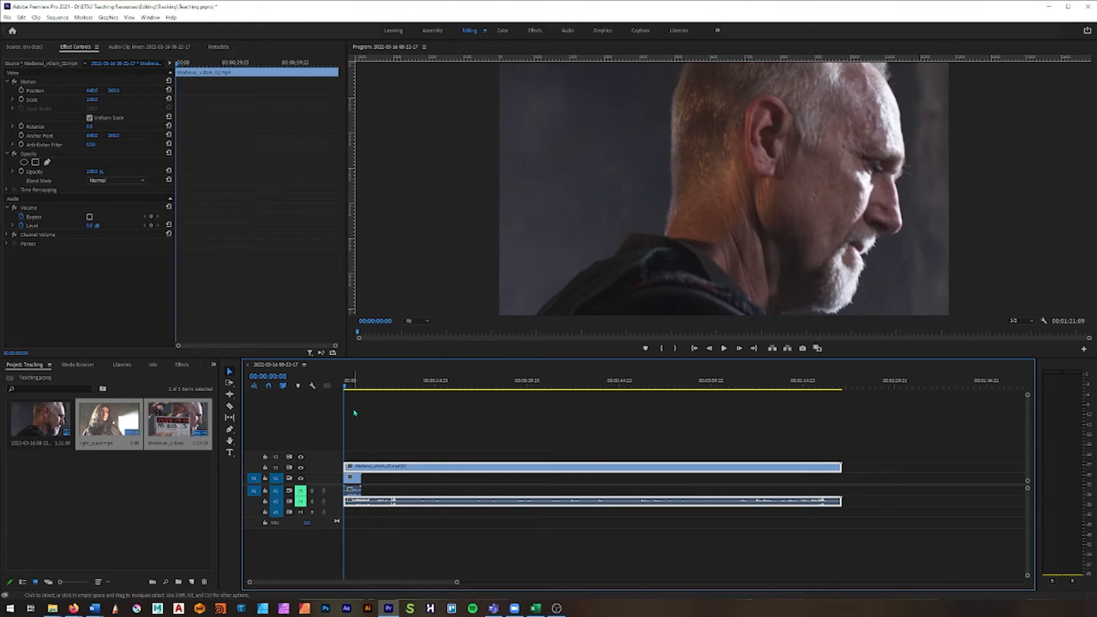
{"action": "left_click", "coordinate": [359, 467]}
{"action": "key", "text": "v"}
{"action": "left_click", "coordinate": [388, 467]}
{"action": "key", "text": "Delete"}
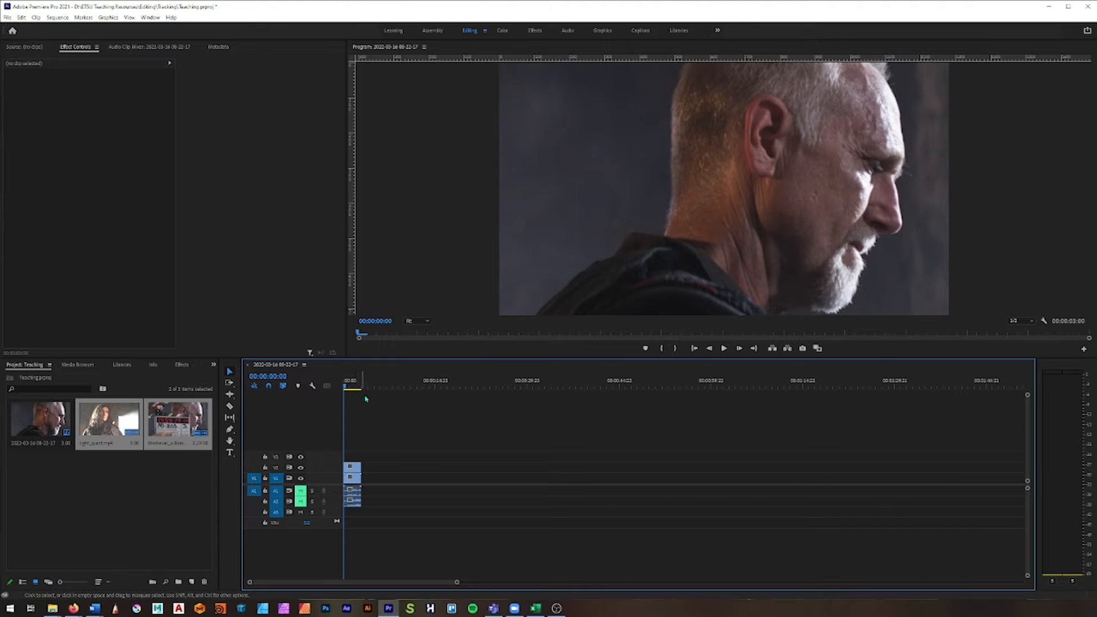
- Shift the V2 clip past the V1 clip and scale up the V1 clip to fill the whole frame
{"action": "left_click", "coordinate": [352, 467]}
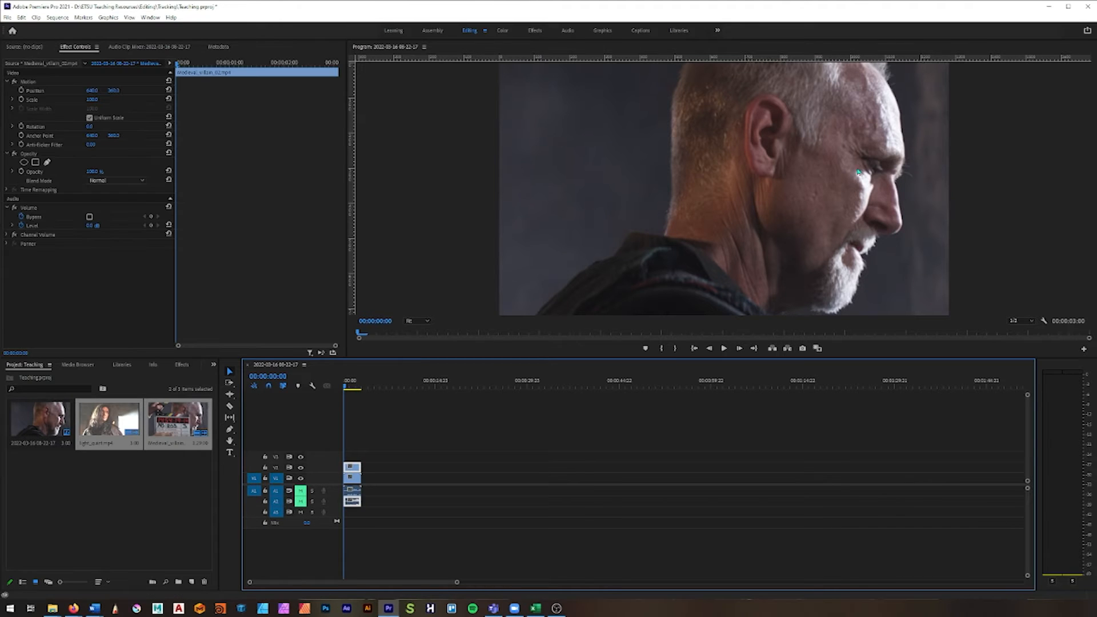
{"action": "left_click_drag", "start_coordinate": [353, 471], "coordinate": [381, 467]}
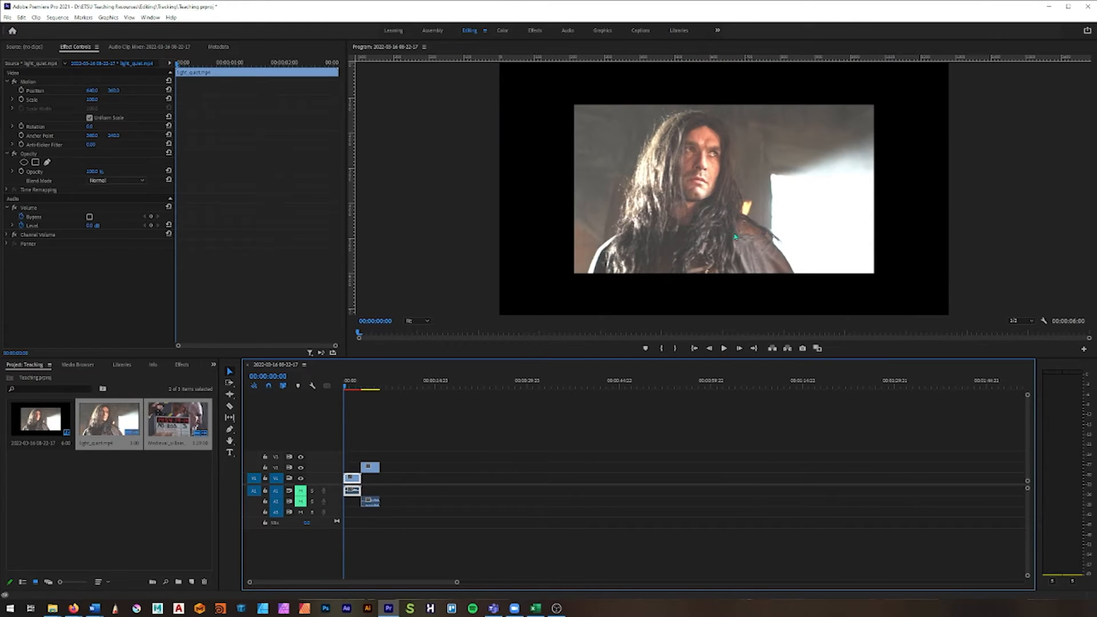
{"action": "left_click", "coordinate": [711, 228]}
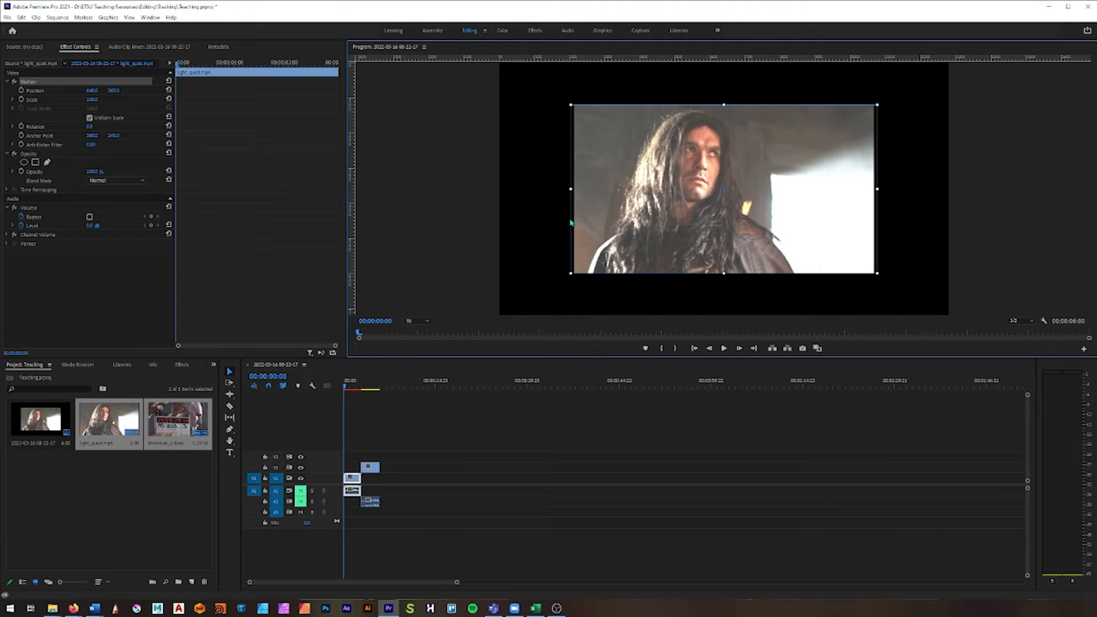
{"action": "left_click_drag", "start_coordinate": [570, 274], "coordinate": [516, 319]}
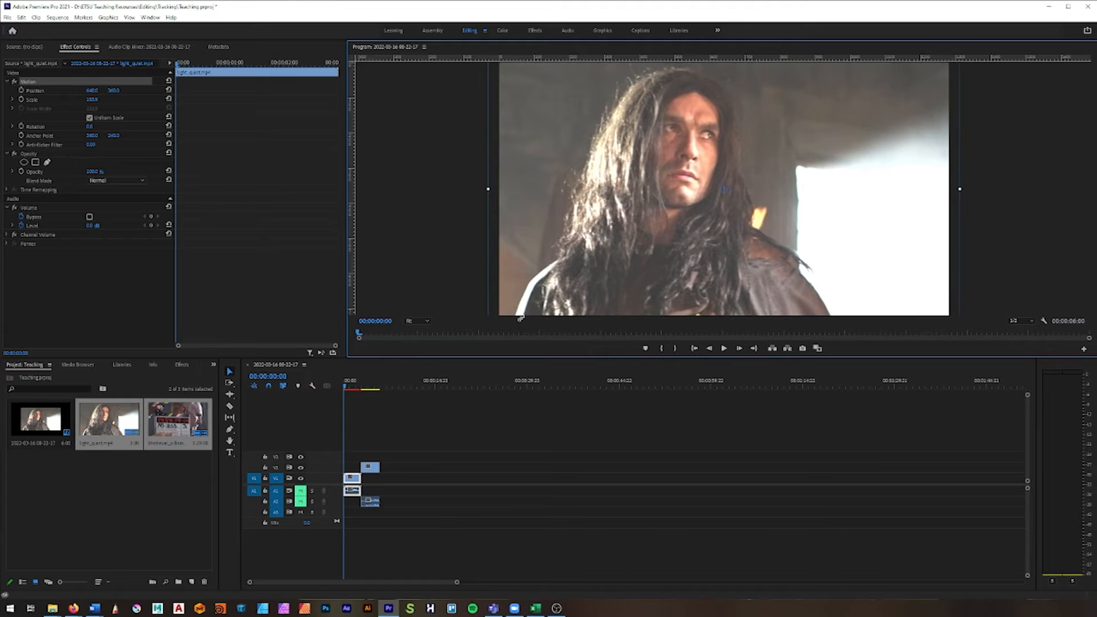
- Stack the V2 clip over the V1 clip at the sequence start again and set the playhead to 00:00:01:10
{"action": "left_click", "coordinate": [370, 468]}
{"action": "left_click_drag", "start_coordinate": [370, 470], "coordinate": [352, 469]}
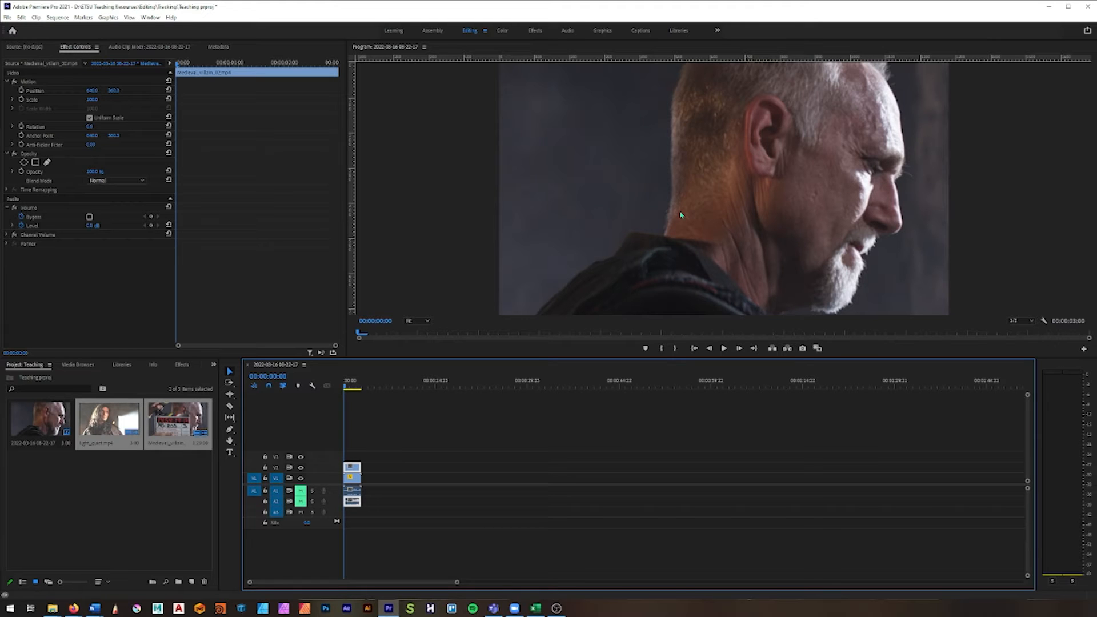
{"action": "left_click", "coordinate": [396, 444]}
{"action": "left_click", "coordinate": [352, 388]}
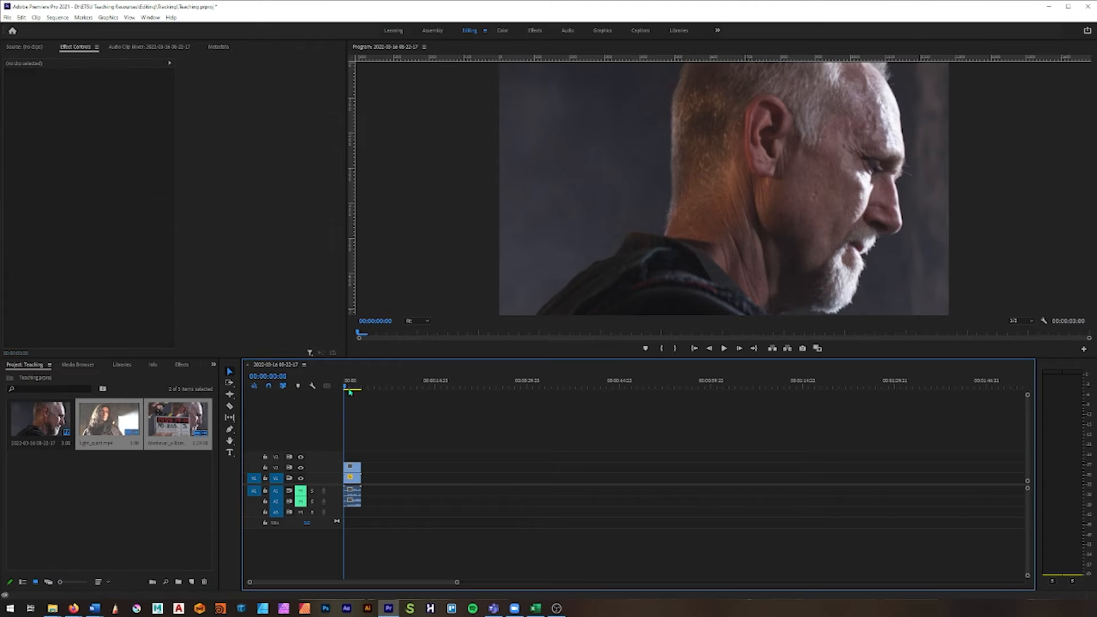
- Add an ellipse opacity mask to the V2 clip and stretch it to enclose the older man's face at full frame height
{"action": "left_click", "coordinate": [350, 471]}
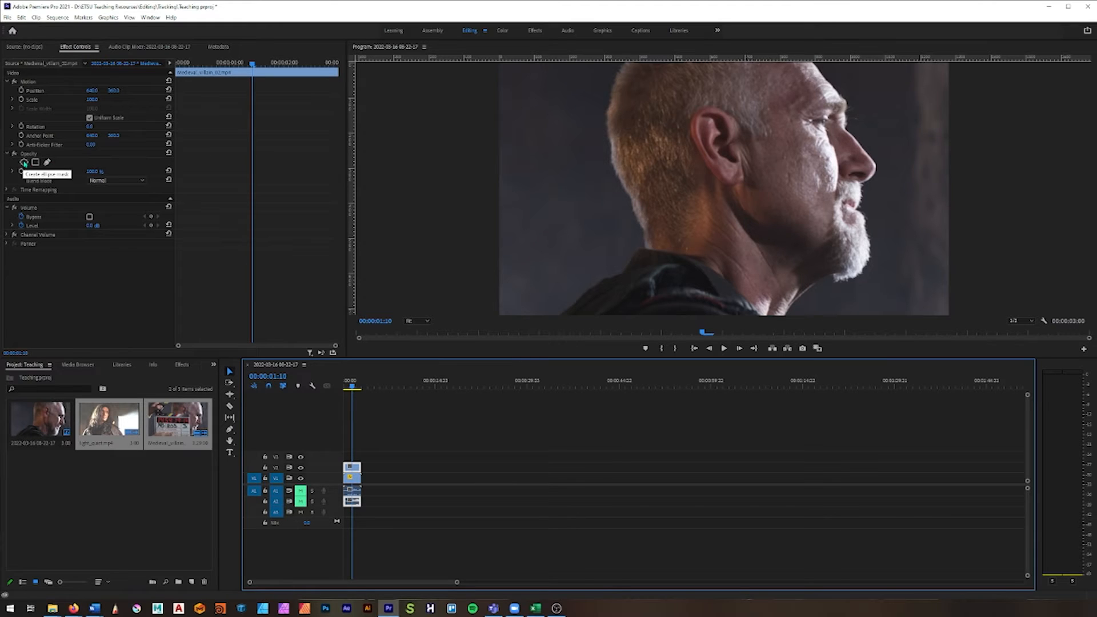
{"action": "left_click", "coordinate": [24, 162]}
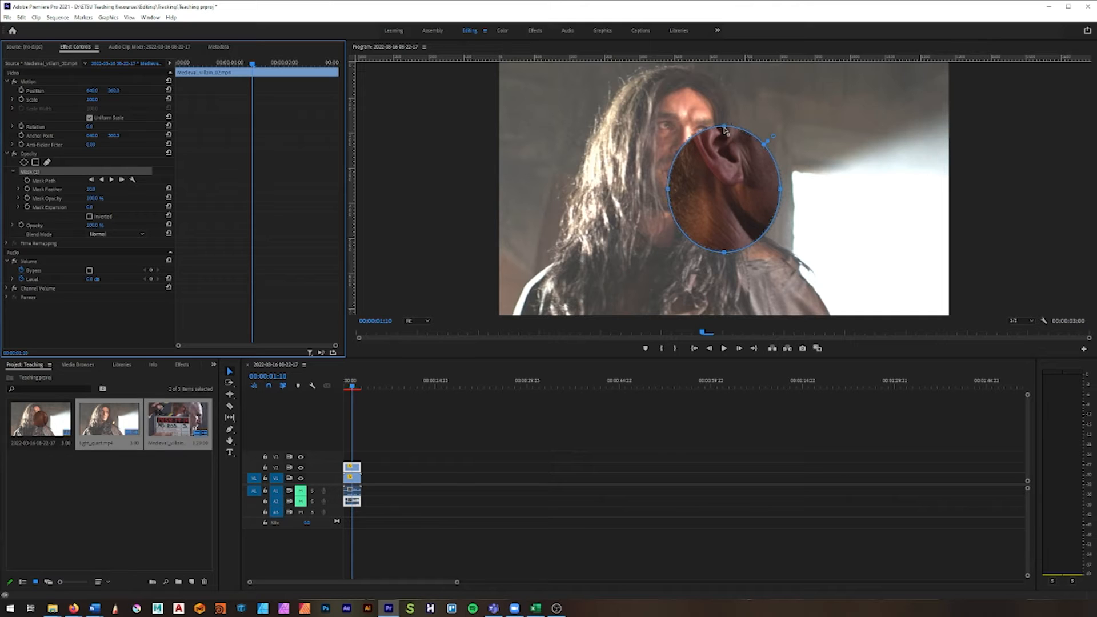
{"action": "left_click_drag", "start_coordinate": [725, 125], "coordinate": [732, 75]}
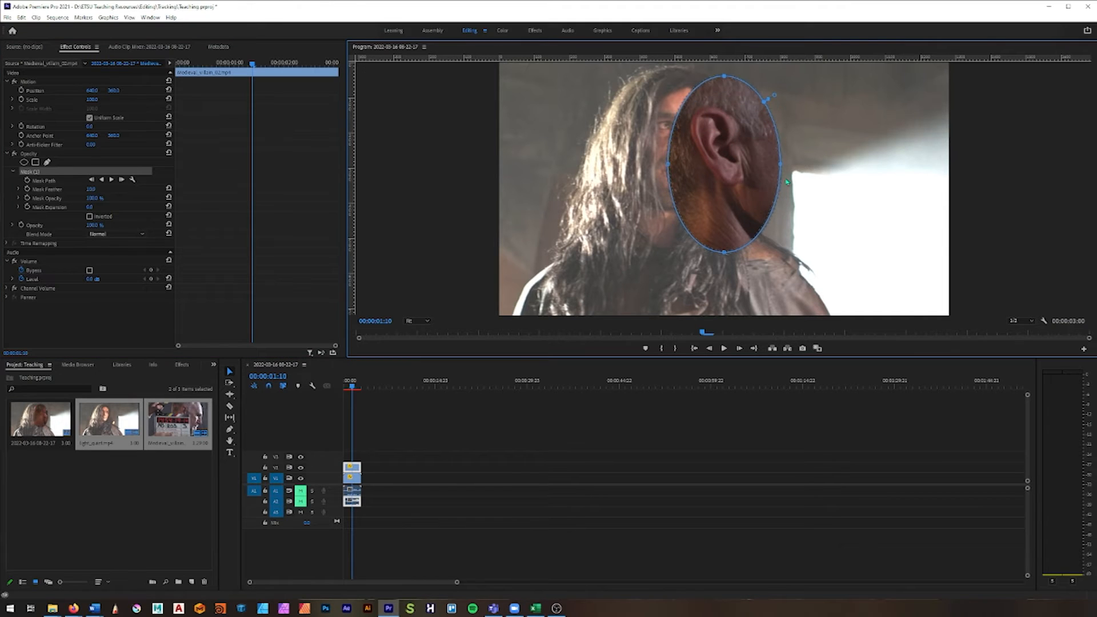
{"action": "left_click_drag", "start_coordinate": [781, 167], "coordinate": [885, 166]}
{"action": "left_click_drag", "start_coordinate": [776, 252], "coordinate": [781, 319]}
{"action": "left_click_drag", "start_coordinate": [776, 76], "coordinate": [777, 58]}
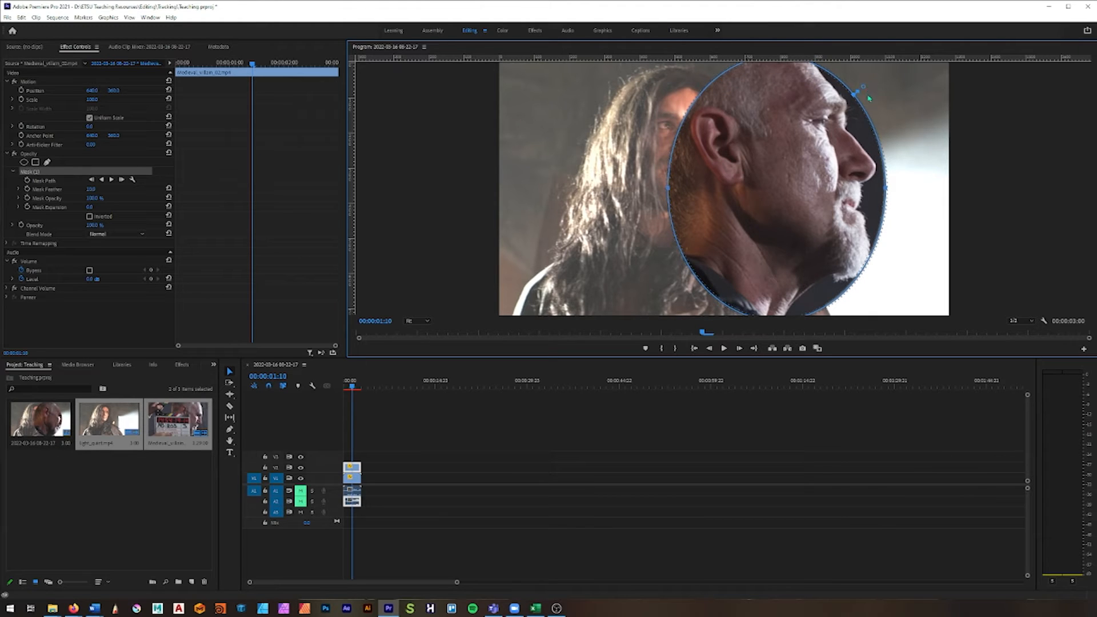
- Try larger feather amounts on the ellipse mask, then bring its feather down to 0
{"action": "left_click_drag", "start_coordinate": [865, 89], "coordinate": [878, 84]}
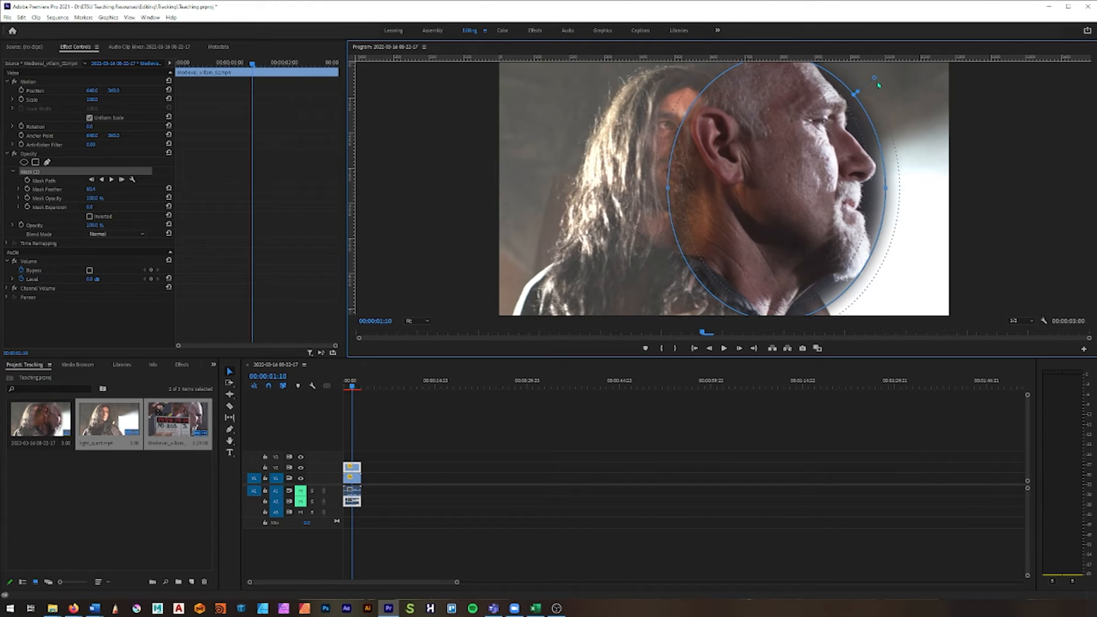
{"action": "left_click_drag", "start_coordinate": [874, 80], "coordinate": [880, 72]}
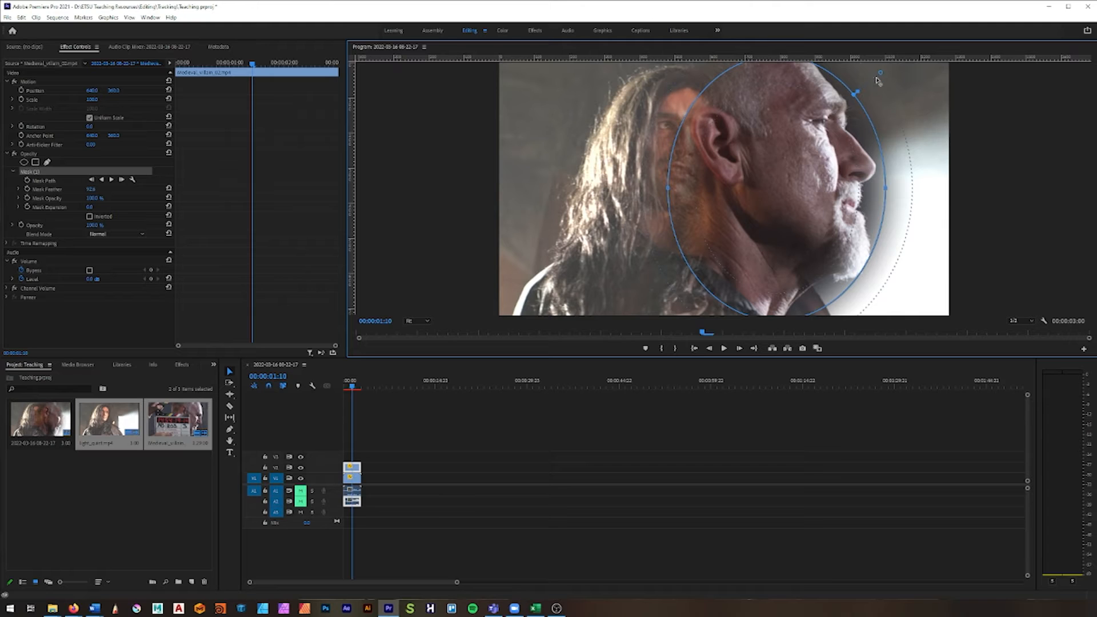
{"action": "left_click_drag", "start_coordinate": [878, 81], "coordinate": [858, 90]}
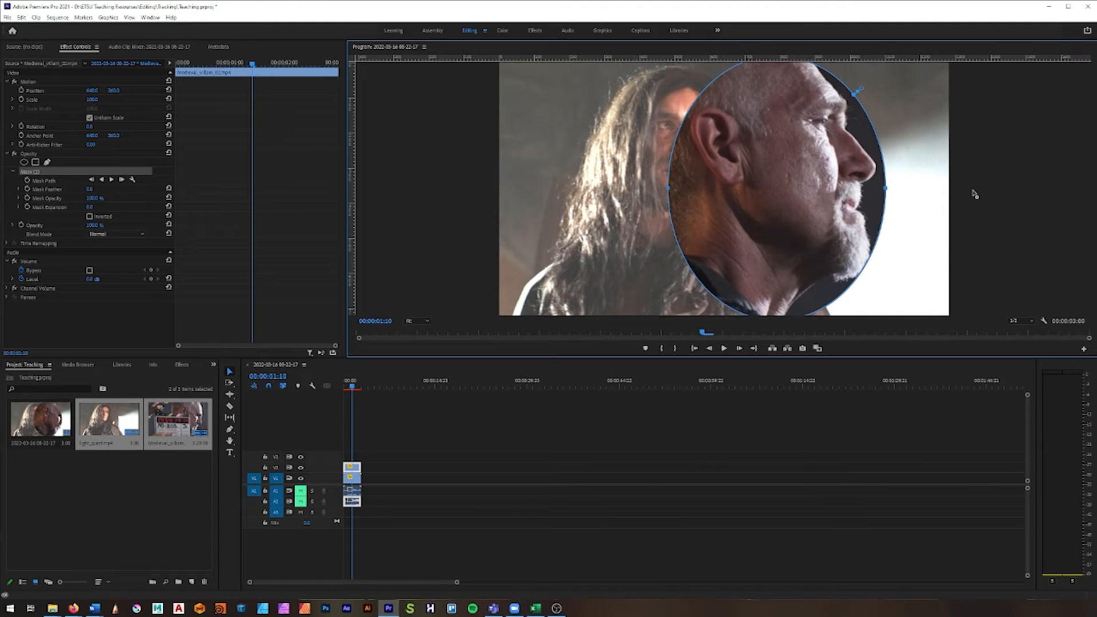
- Deselect the clips, then reselect the V2 clip and its opacity mask so the mask outline can be edited
{"action": "left_click", "coordinate": [543, 445]}
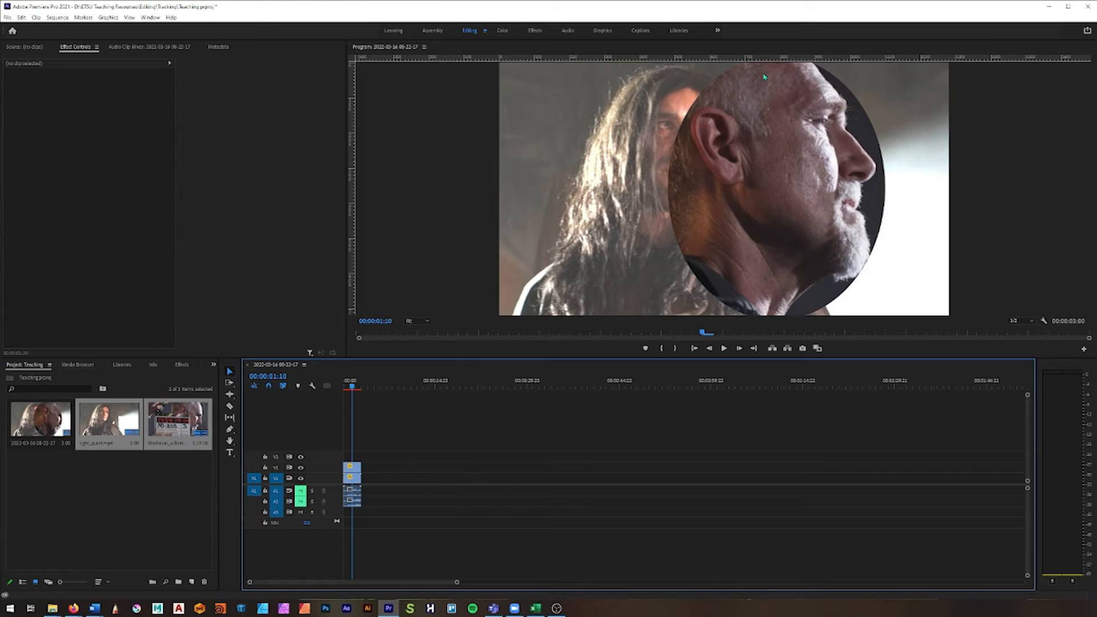
{"action": "left_click", "coordinate": [695, 234]}
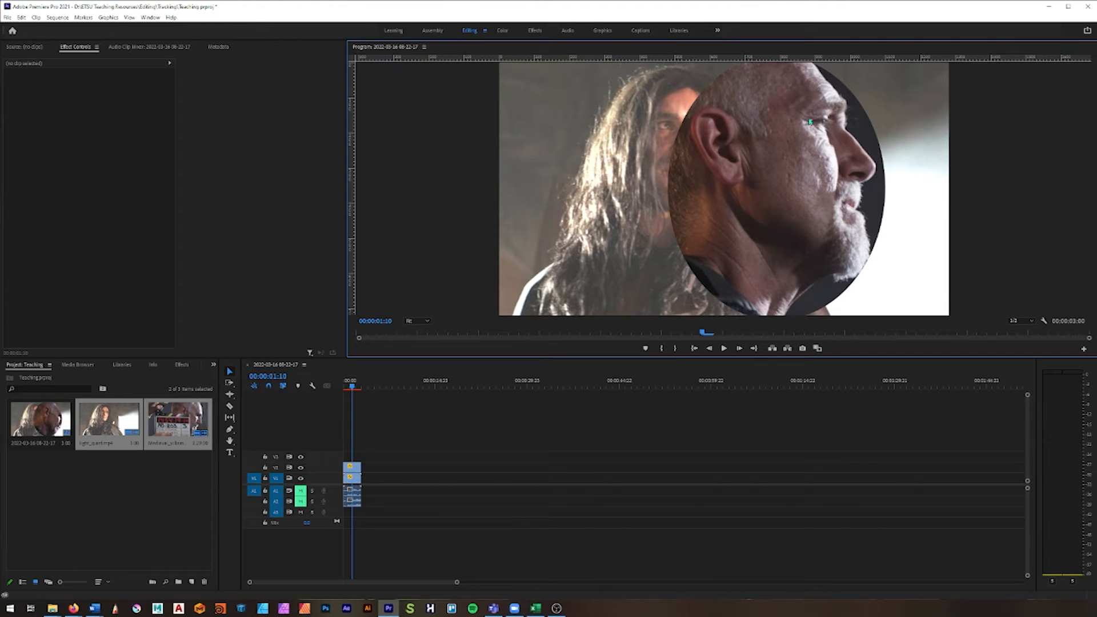
{"action": "left_click", "coordinate": [354, 475]}
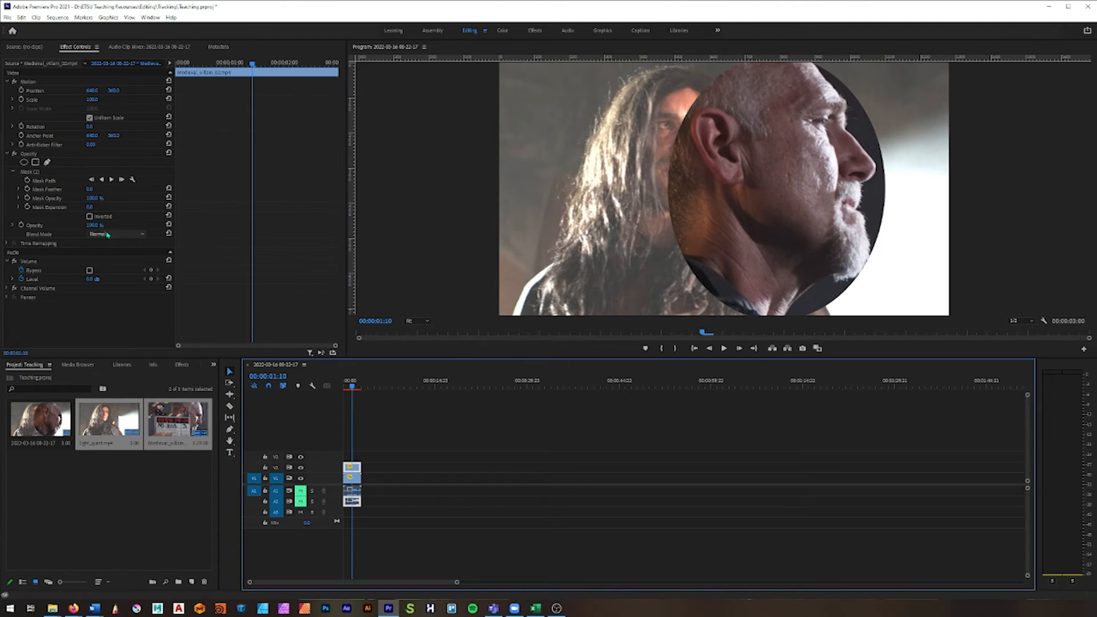
{"action": "left_click", "coordinate": [53, 173]}
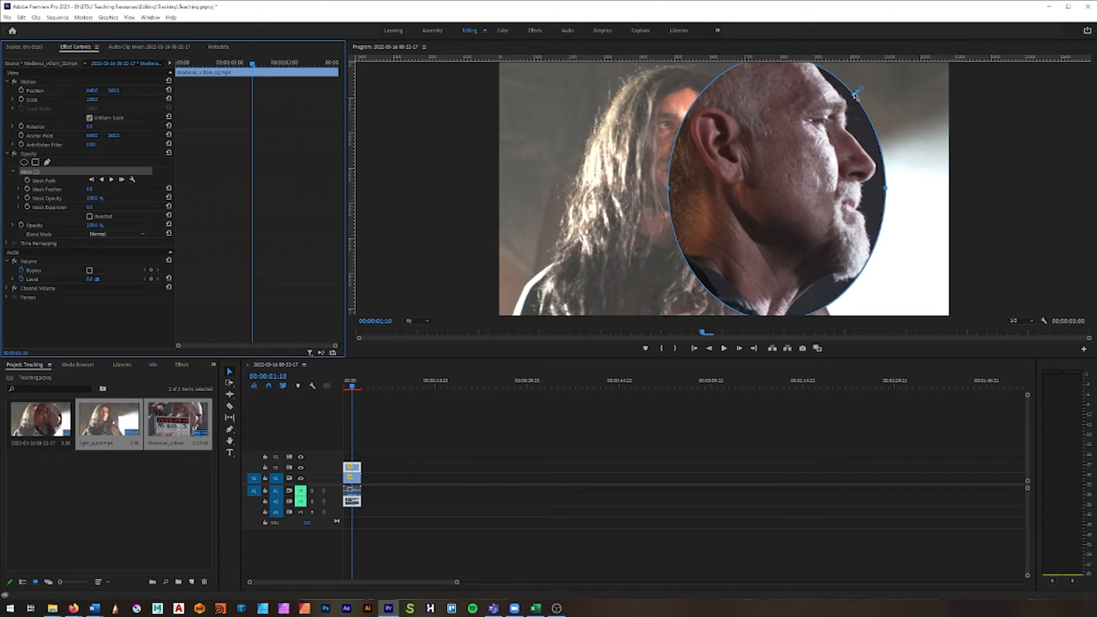
- Feather the ellipse mask to about 64 and shift it slightly to the right over the older man's face
{"action": "left_click_drag", "start_coordinate": [860, 90], "coordinate": [881, 123]}
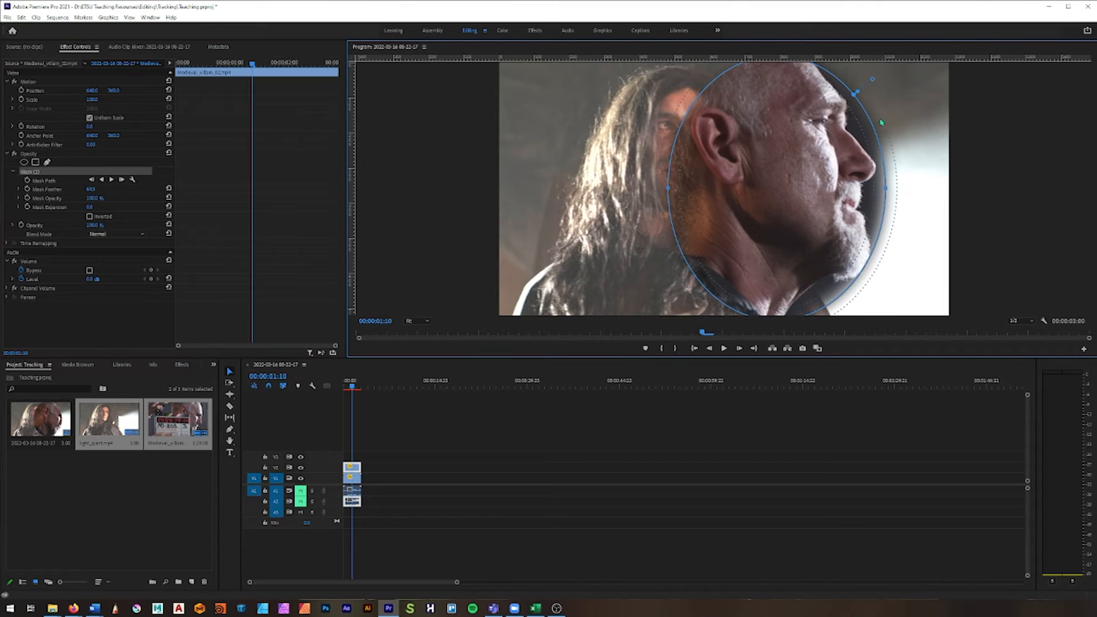
{"action": "left_click_drag", "start_coordinate": [772, 191], "coordinate": [662, 204]}
{"action": "left_click_drag", "start_coordinate": [734, 197], "coordinate": [776, 190]}
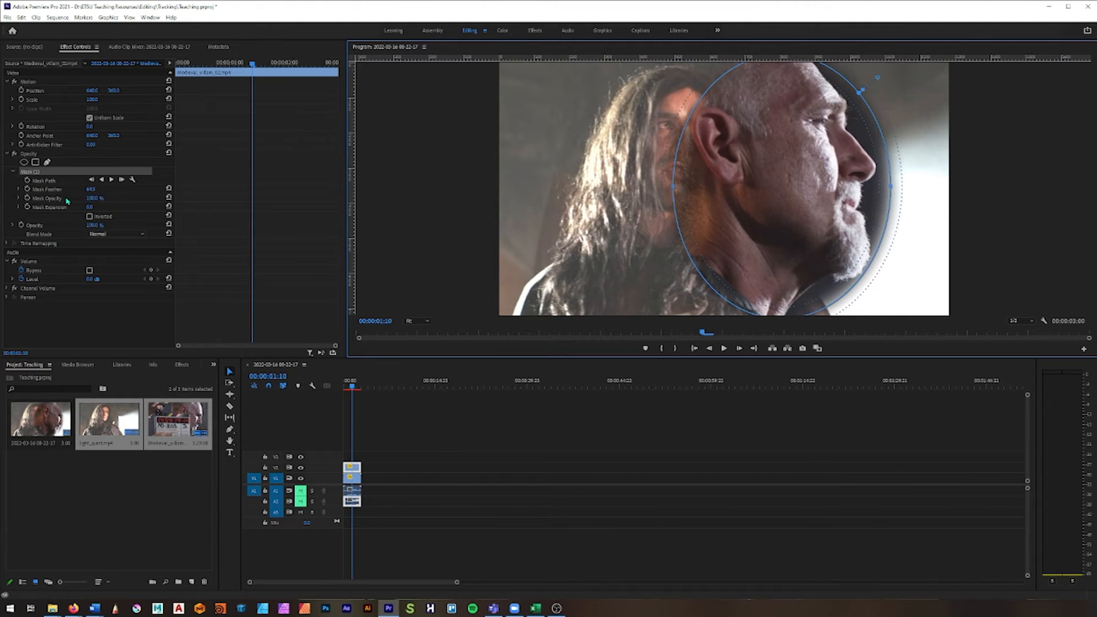
- Animate the ellipse mask's path with keyframes at 00:00:01:10, 00:00:02:14 and the sequence start, repositioning the mask horizontally at each time
{"action": "left_click_drag", "start_coordinate": [791, 185], "coordinate": [723, 174]}
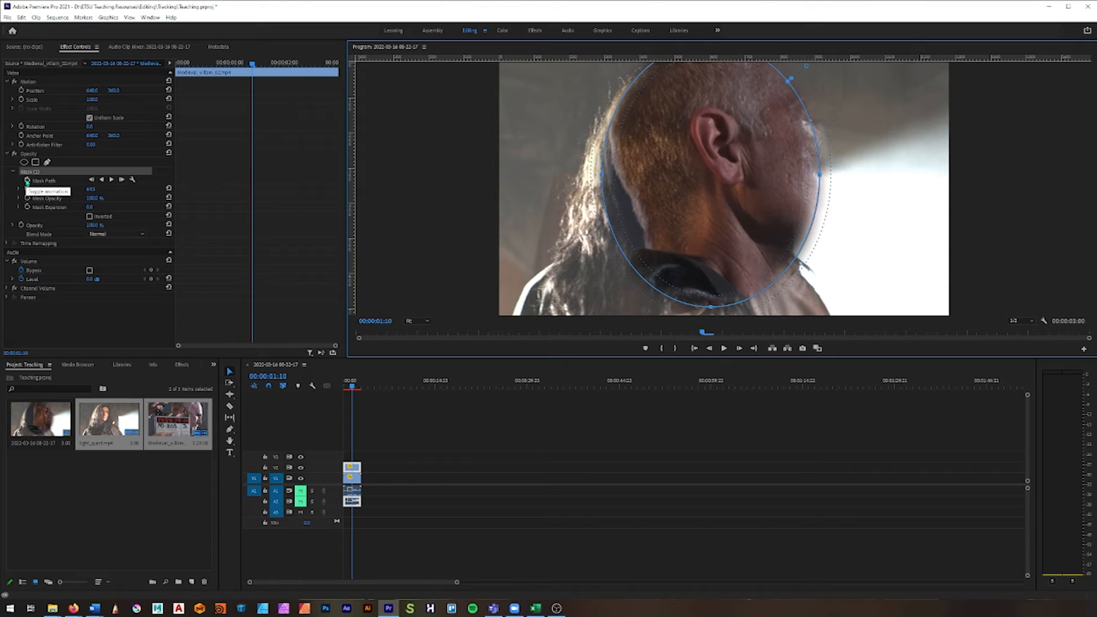
{"action": "left_click", "coordinate": [27, 180]}
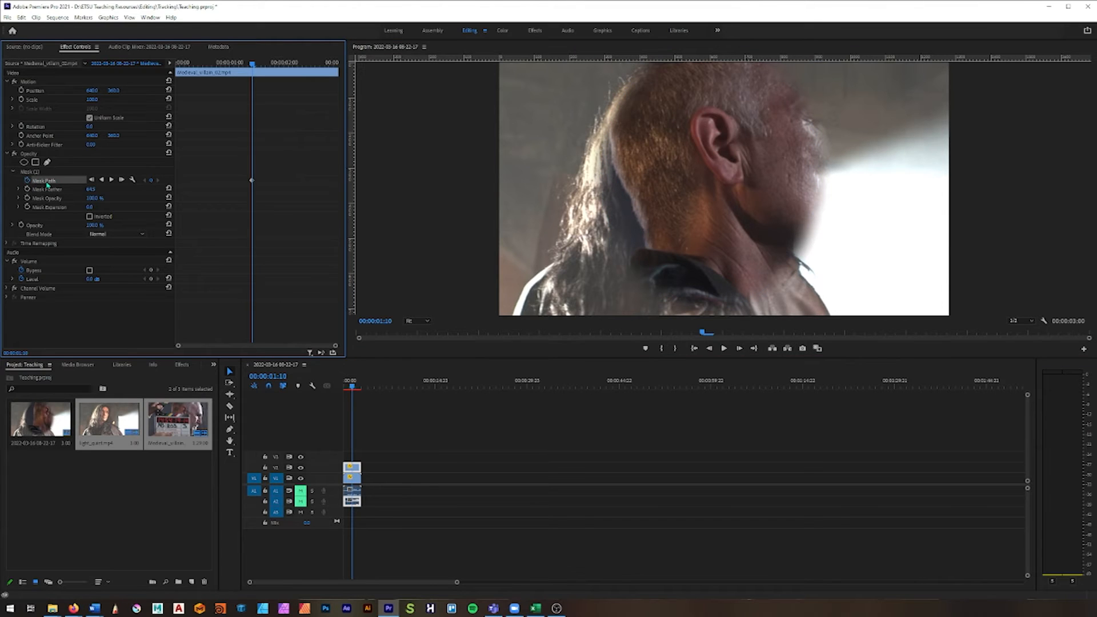
{"action": "left_click", "coordinate": [48, 173]}
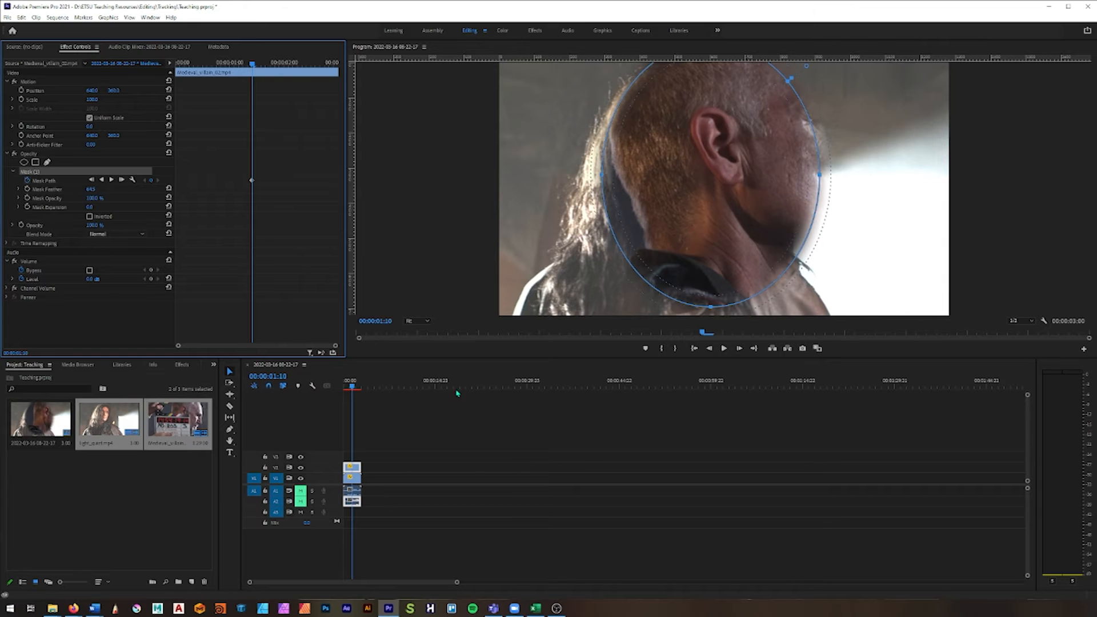
{"action": "left_click_drag", "start_coordinate": [352, 387], "coordinate": [361, 388]}
{"action": "left_click_drag", "start_coordinate": [707, 200], "coordinate": [766, 200]}
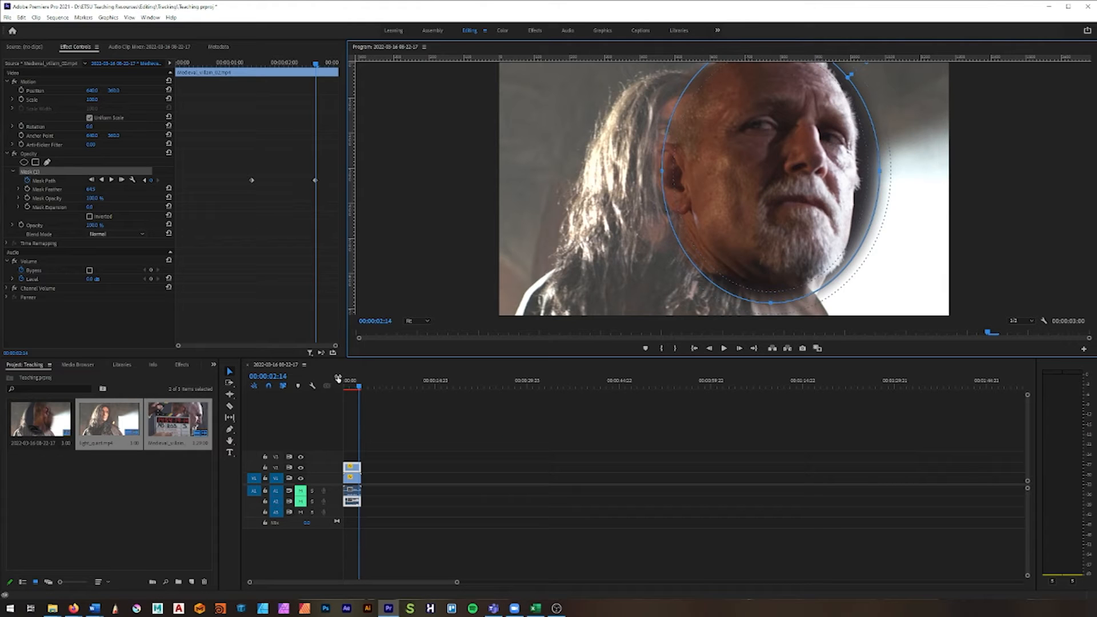
{"action": "left_click_drag", "start_coordinate": [360, 387], "coordinate": [338, 393]}
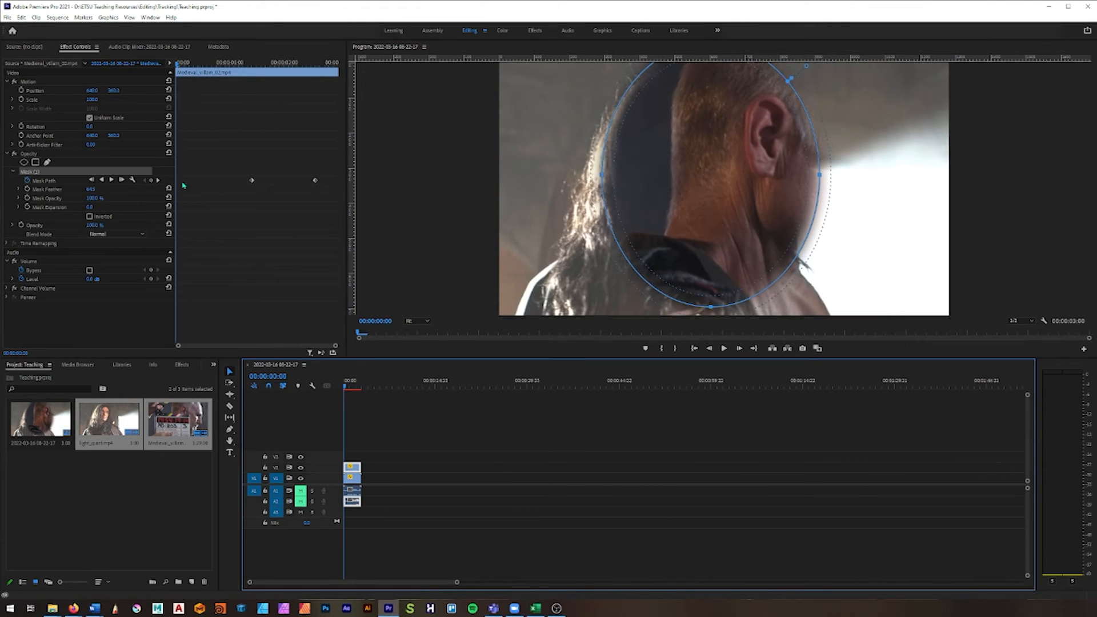
{"action": "left_click_drag", "start_coordinate": [733, 192], "coordinate": [649, 197]}
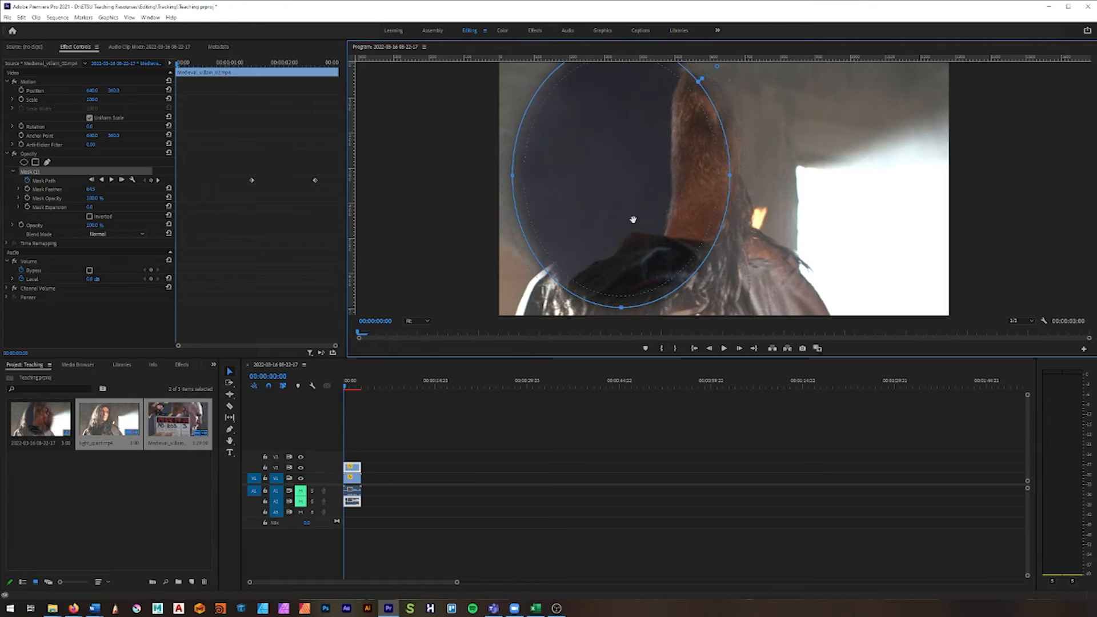
{"action": "mouse_move", "coordinate": [345, 388]}
{"action": "left_mouse_down"}
{"action": "mouse_move", "coordinate": [366, 388]}
{"action": "mouse_move", "coordinate": [335, 388]}
{"action": "left_mouse_up"}
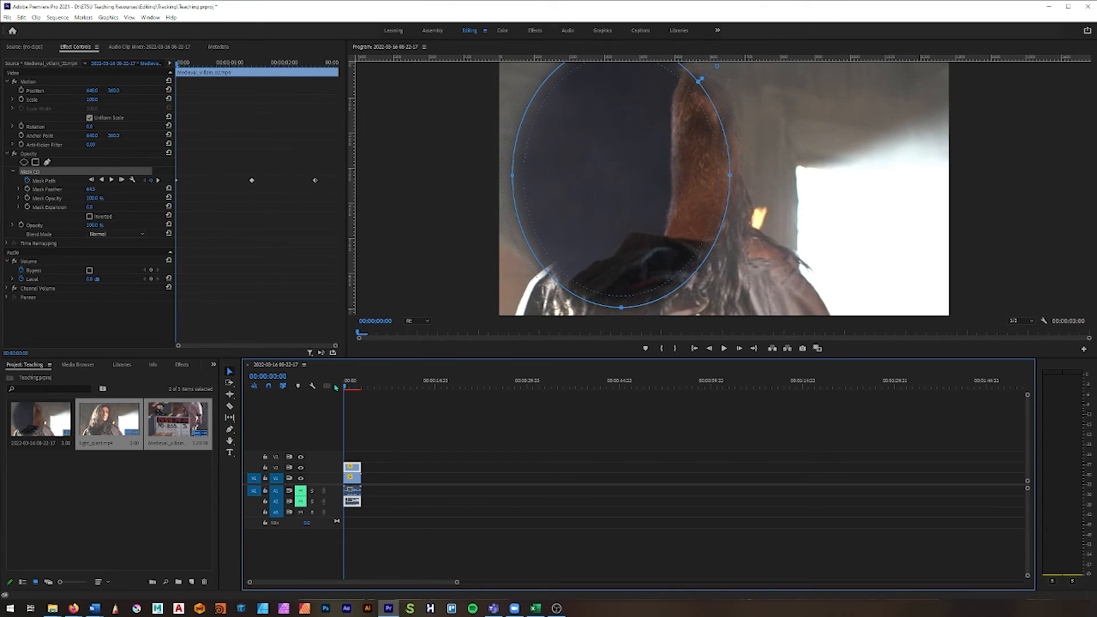
- Remove all mask path keyframes and move the ellipse mask back to the right over the older man's face
{"action": "left_click", "coordinate": [25, 182]}
{"action": "left_click", "coordinate": [27, 180]}
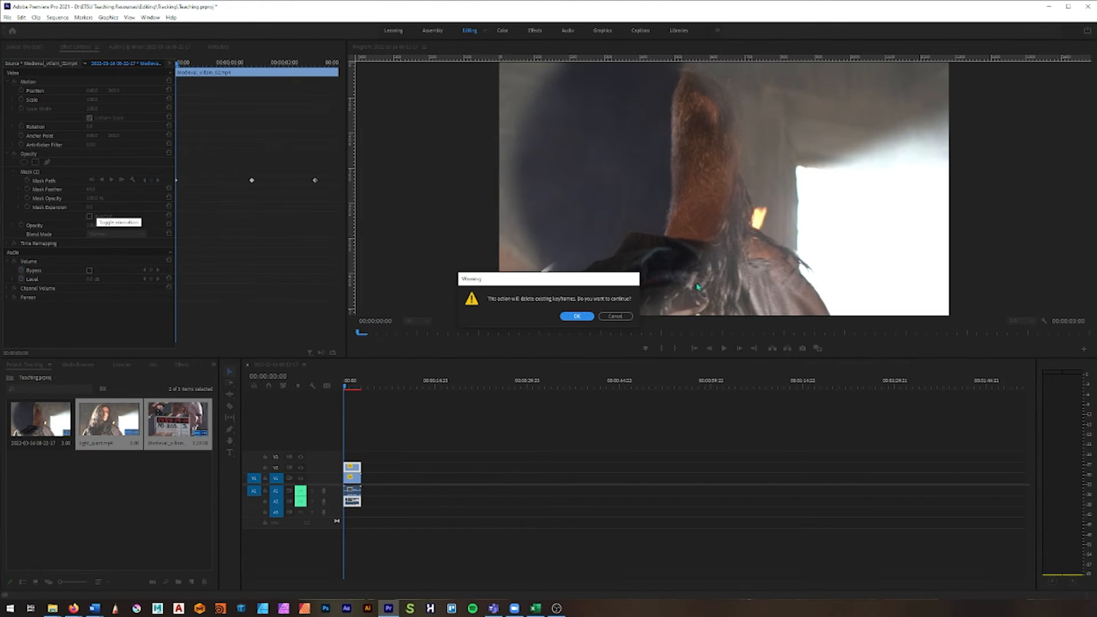
{"action": "left_click", "coordinate": [577, 316]}
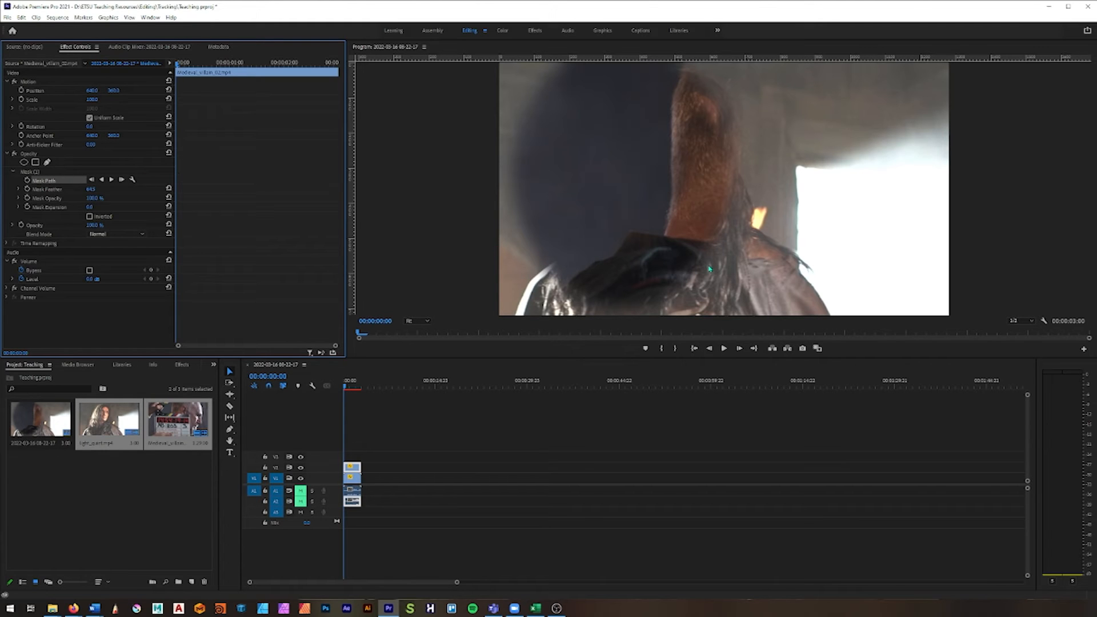
{"action": "left_click", "coordinate": [33, 171]}
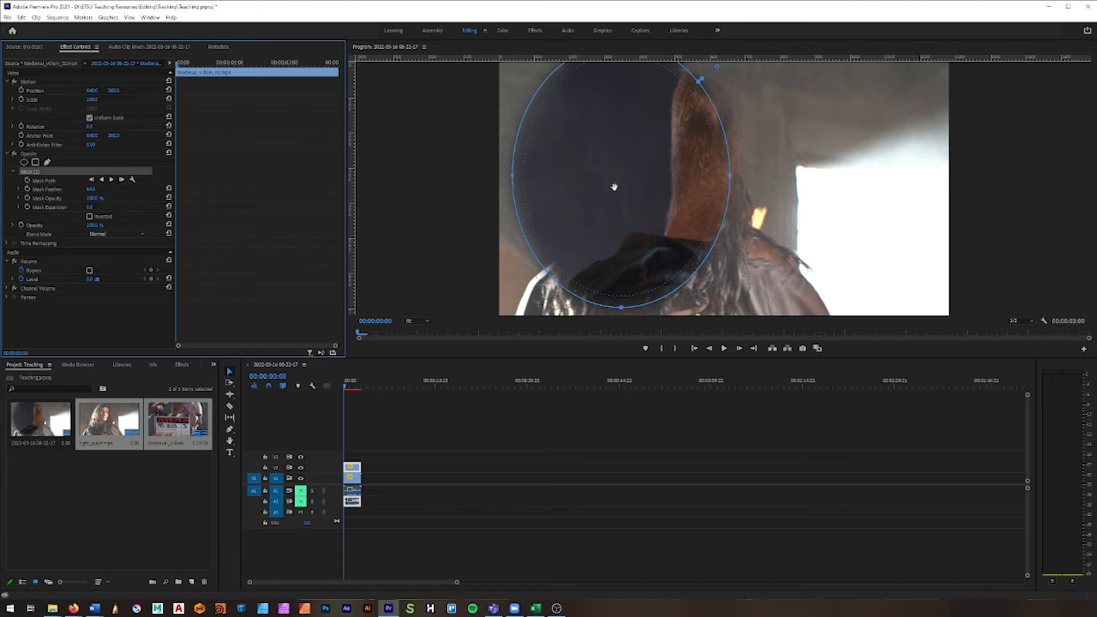
{"action": "left_click_drag", "start_coordinate": [717, 195], "coordinate": [812, 190]}
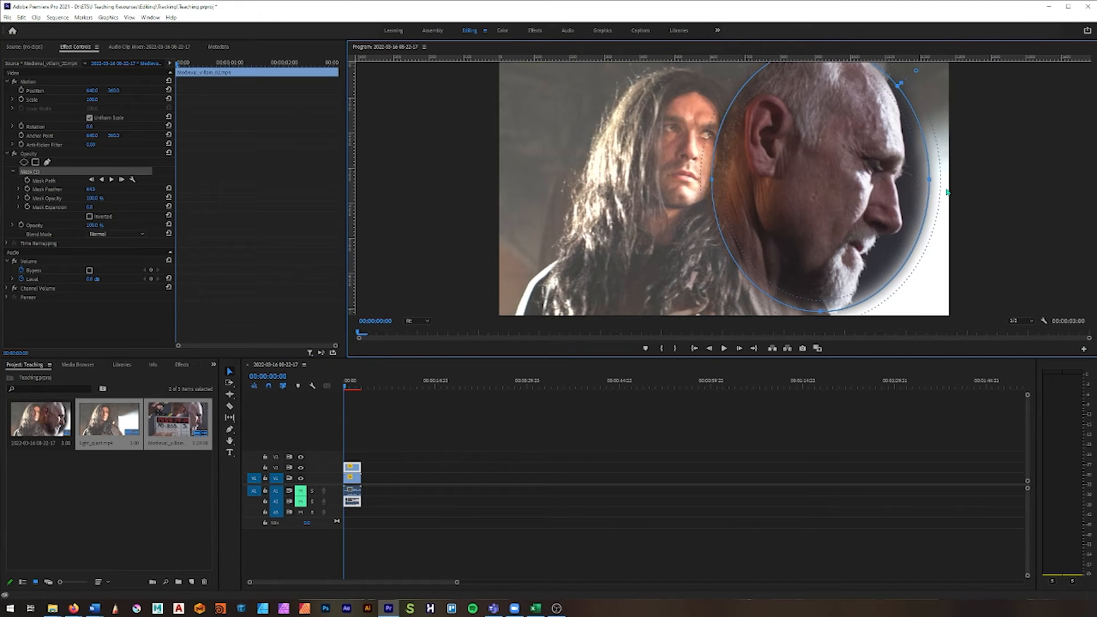
- Keyframe the ellipse mask's opacity from 0% at the sequence start to 100% at 00:00:00:20 and play back the fade
{"action": "left_click", "coordinate": [89, 199]}
{"action": "left_click_drag", "start_coordinate": [92, 197], "coordinate": [23, 197]}
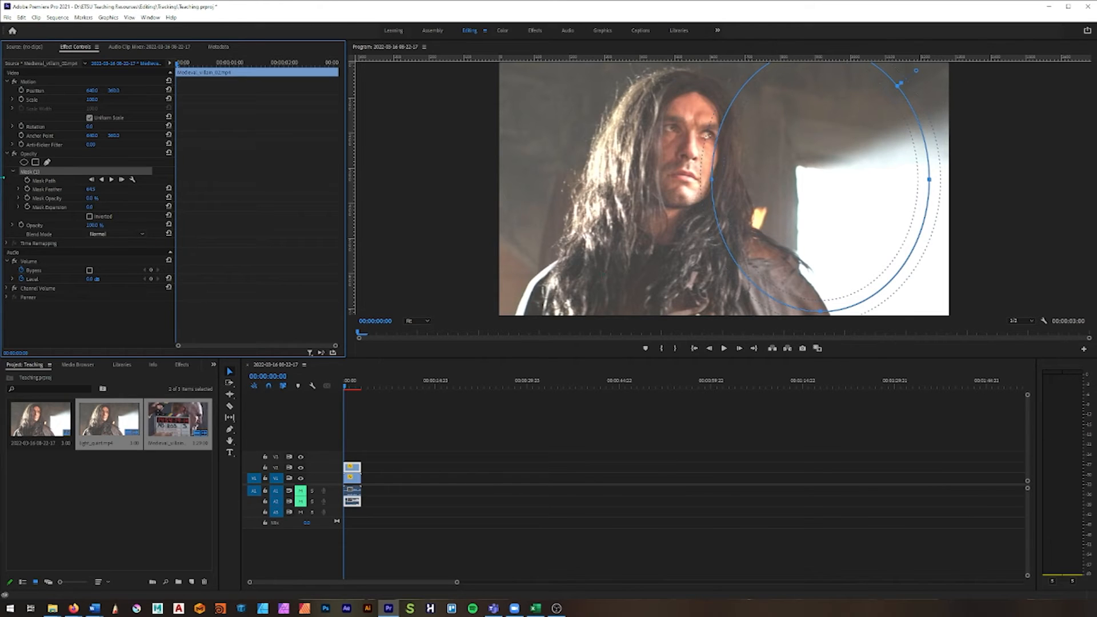
{"action": "left_click", "coordinate": [26, 198]}
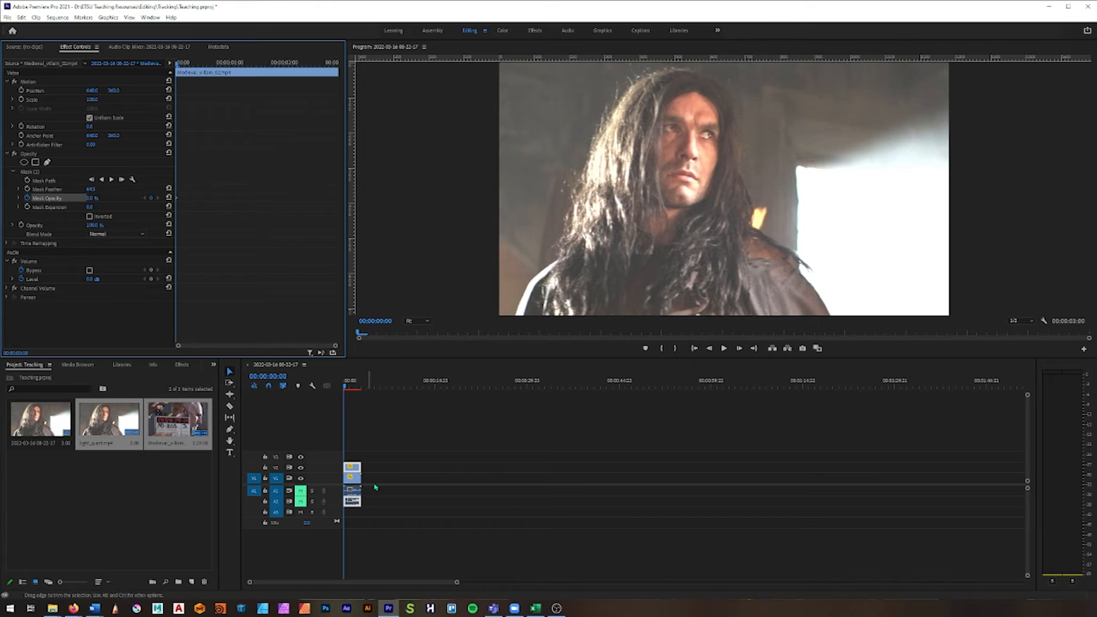
{"action": "left_click_drag", "start_coordinate": [345, 388], "coordinate": [349, 388]}
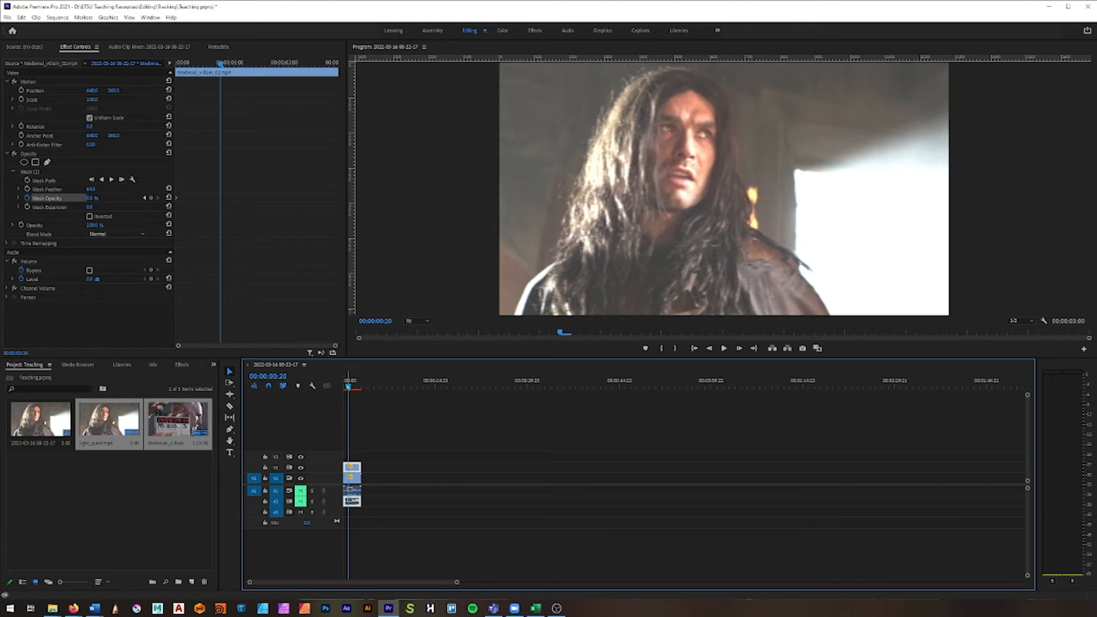
{"action": "left_click", "coordinate": [92, 202]}
{"action": "type", "text": "100"}
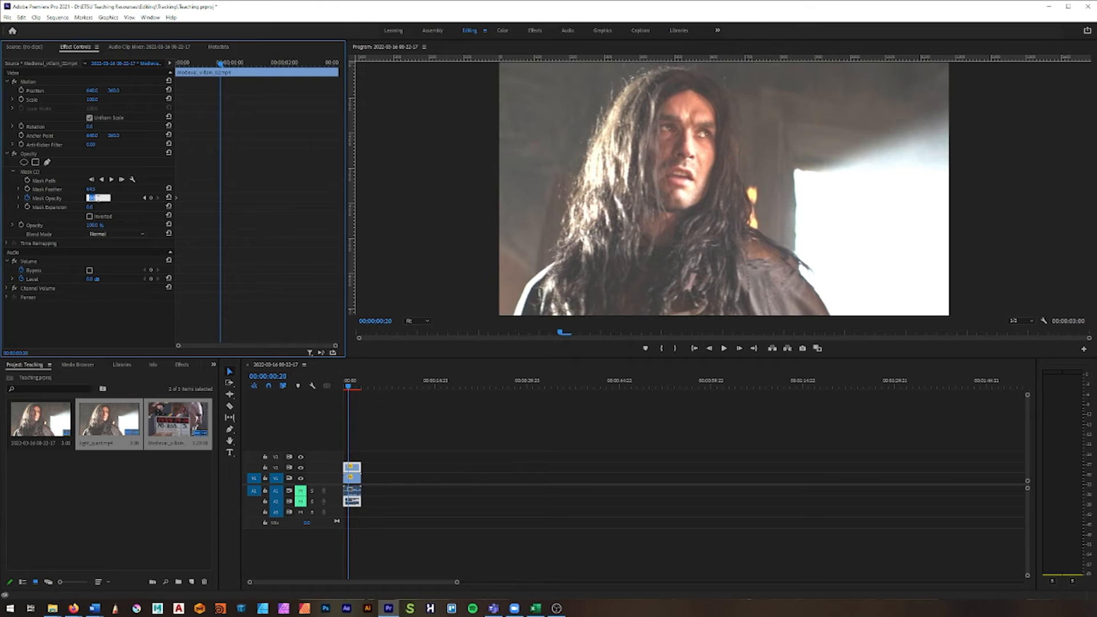
{"action": "key", "text": "Return"}
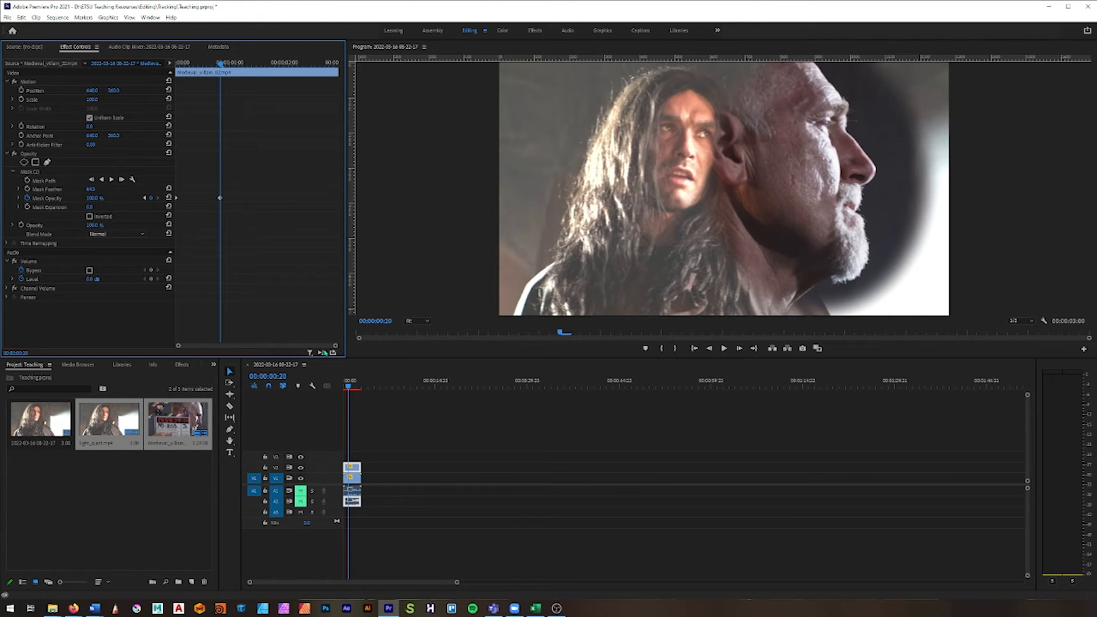
{"action": "left_click", "coordinate": [345, 387]}
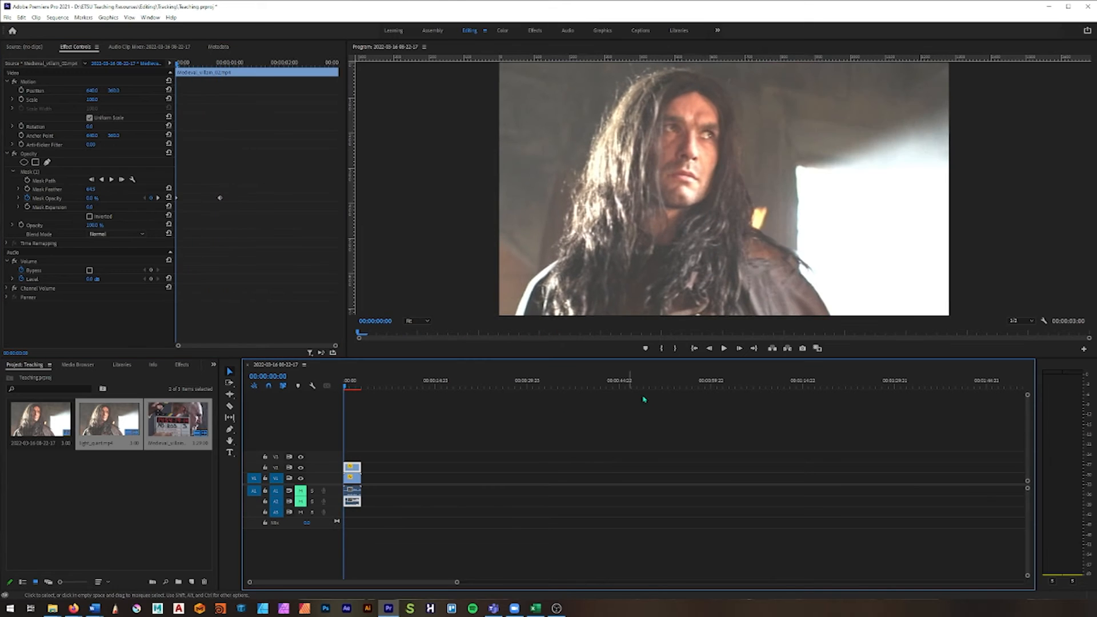
{"action": "key", "text": "space"}
{"action": "key", "text": "space"}
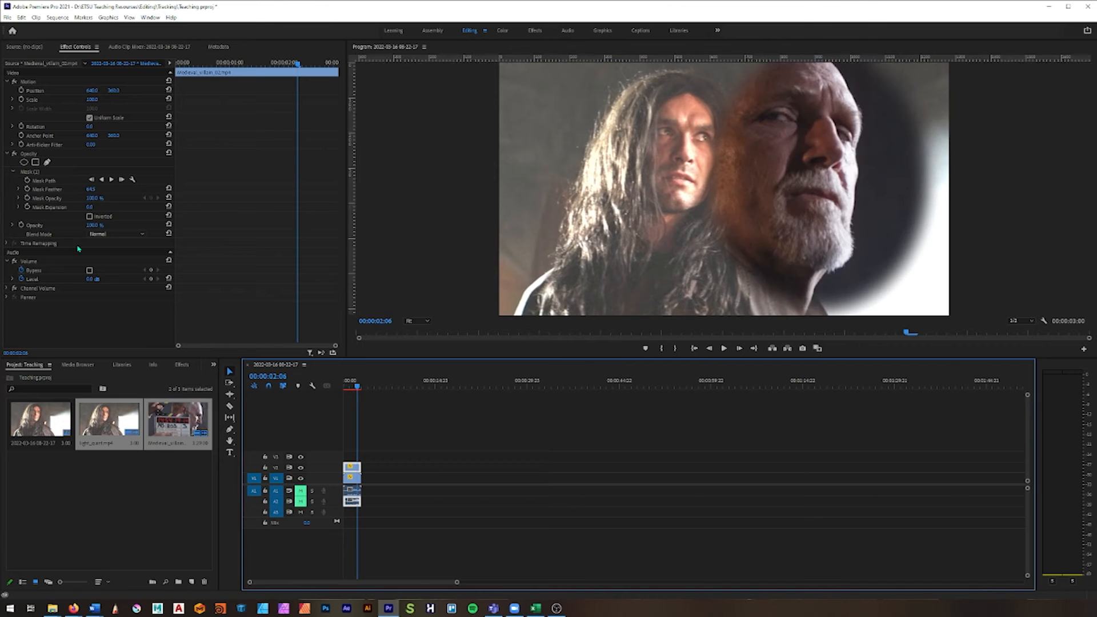
- Delete the ellipse mask from the V2 clip and shift the clip right to a horizontal position of about 852
{"action": "left_click", "coordinate": [34, 173]}
{"action": "key", "text": "Delete"}
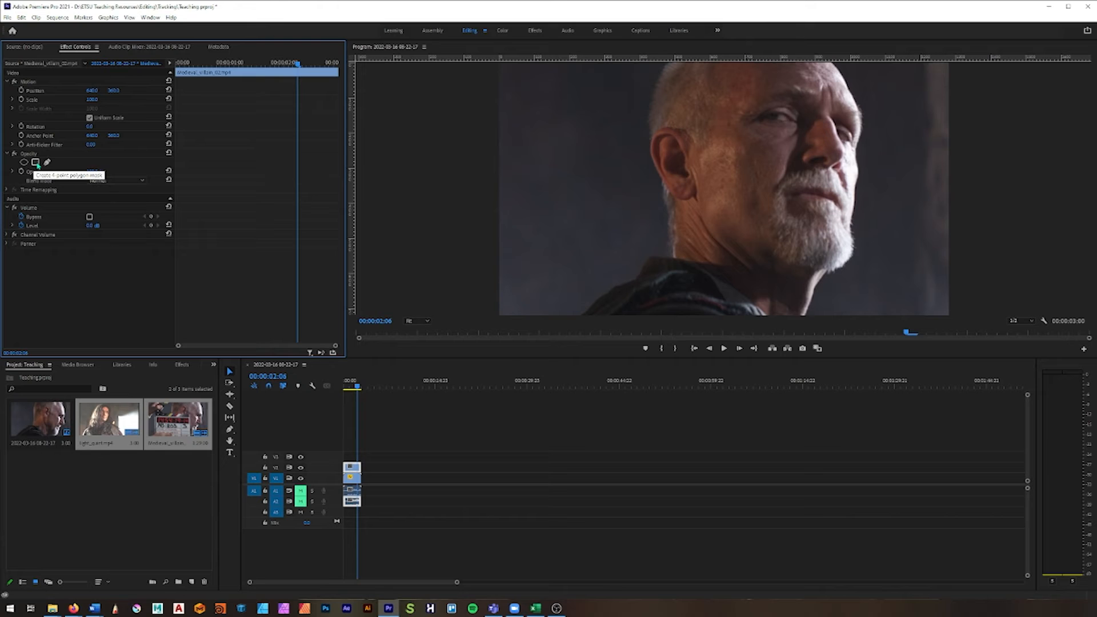
{"action": "left_click", "coordinate": [423, 318]}
{"action": "left_click", "coordinate": [423, 364]}
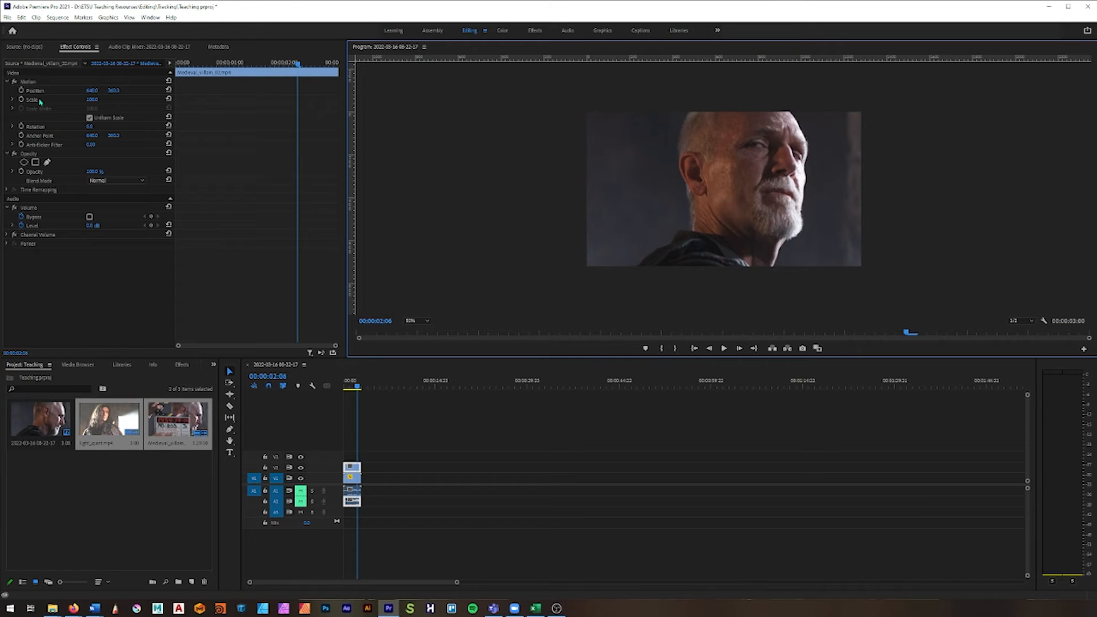
{"action": "left_click_drag", "start_coordinate": [92, 90], "coordinate": [140, 90]}
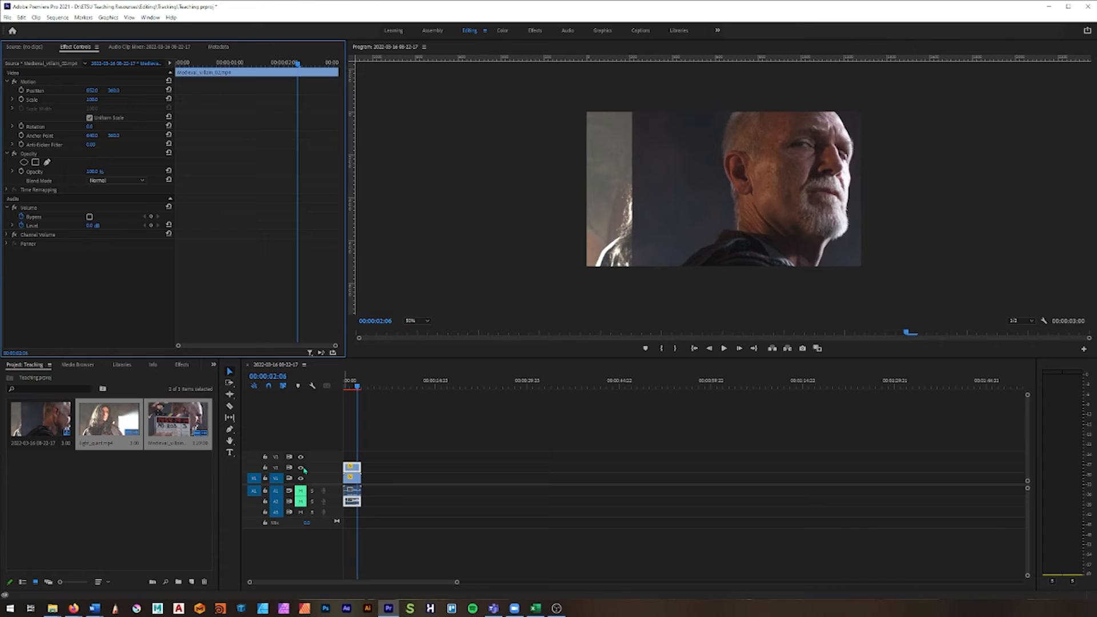
- With the V2 track temporarily hidden, shift the V1 clip left to a horizontal position of about 465
{"action": "left_click", "coordinate": [301, 467]}
{"action": "left_click", "coordinate": [351, 477]}
{"action": "left_click", "coordinate": [709, 241]}
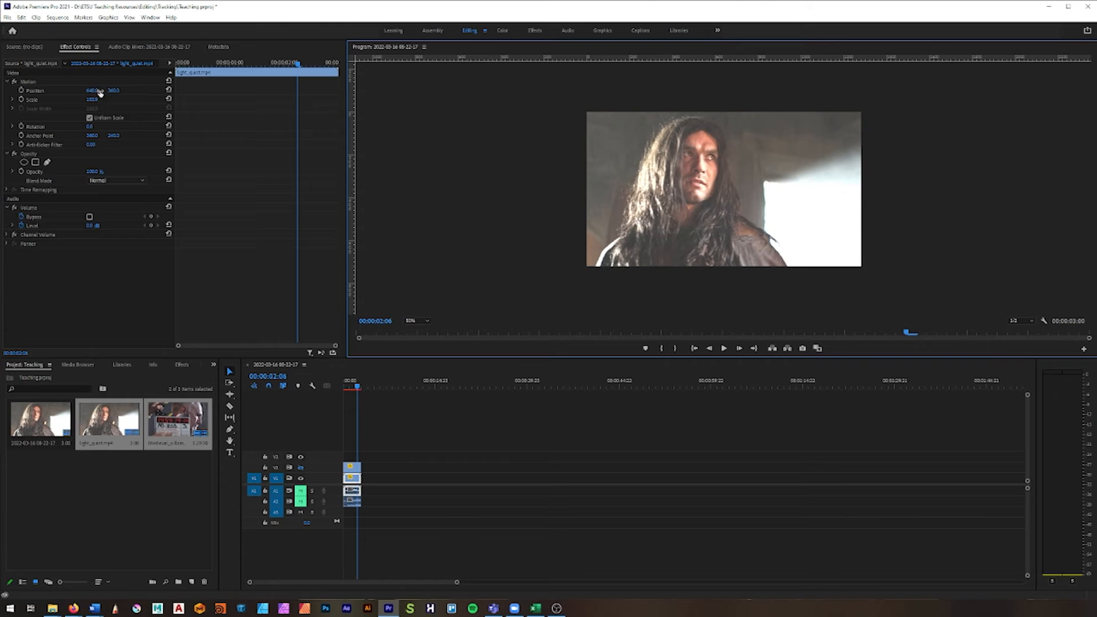
{"action": "left_click_drag", "start_coordinate": [94, 91], "coordinate": [8, 90]}
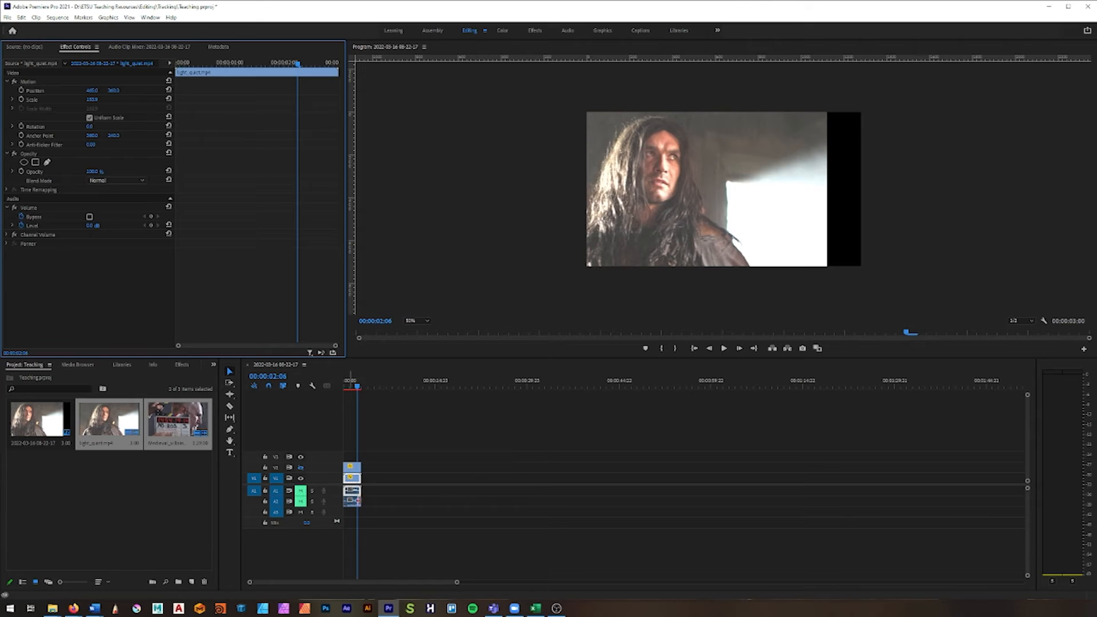
{"action": "left_click", "coordinate": [300, 467]}
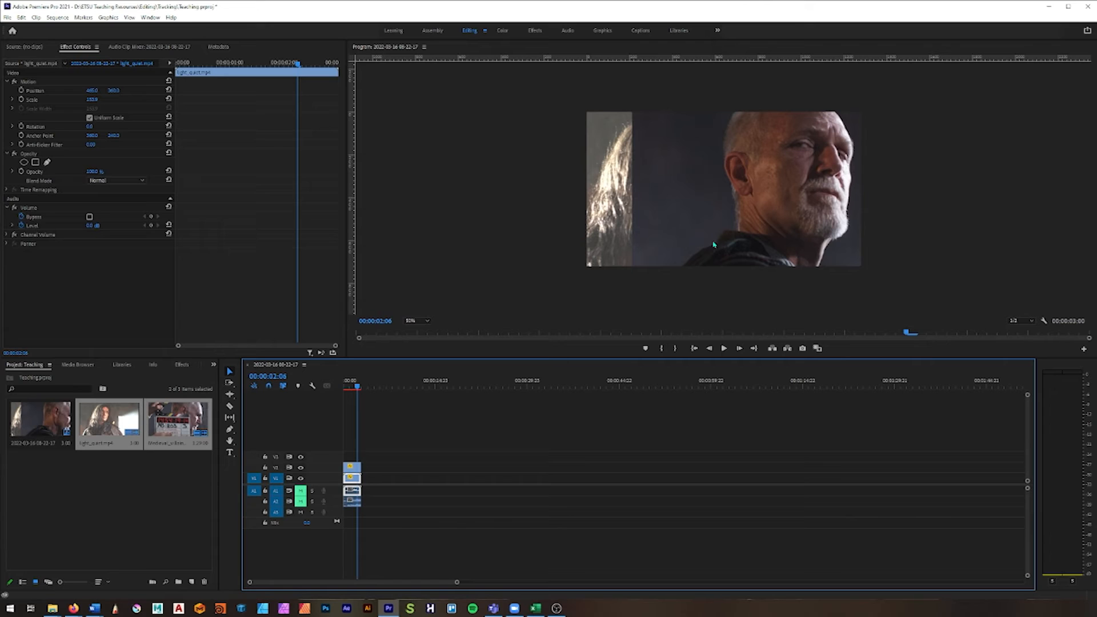
- Add a four-point polygon opacity mask to the V2 clip, stretch its corners just past the frame's right half, and deselect the clip
{"action": "left_click", "coordinate": [781, 154]}
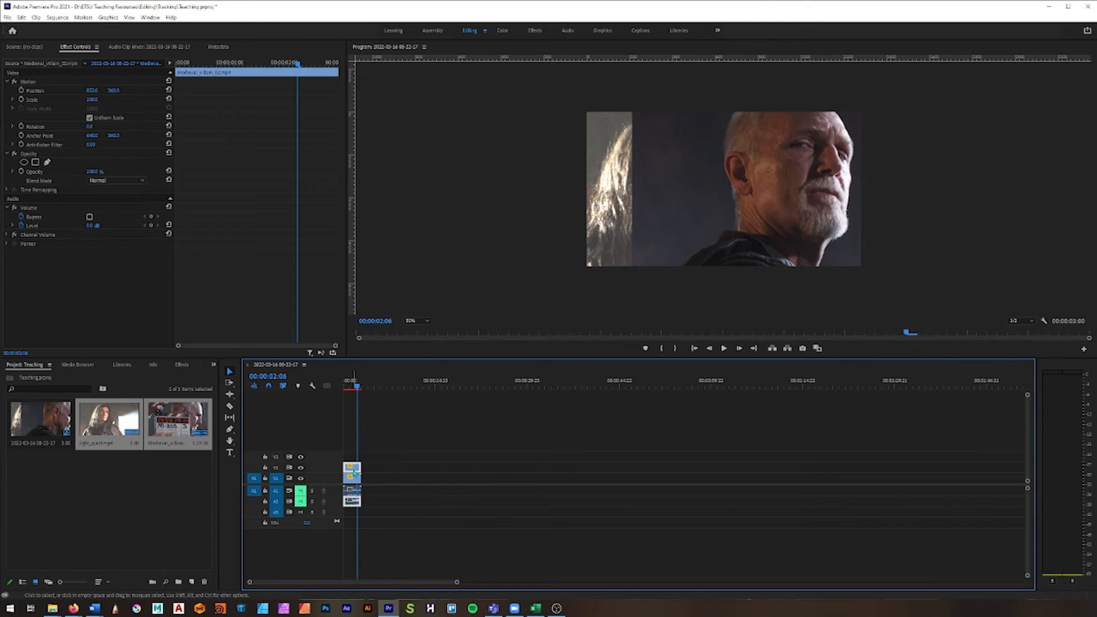
{"action": "left_click", "coordinate": [36, 162]}
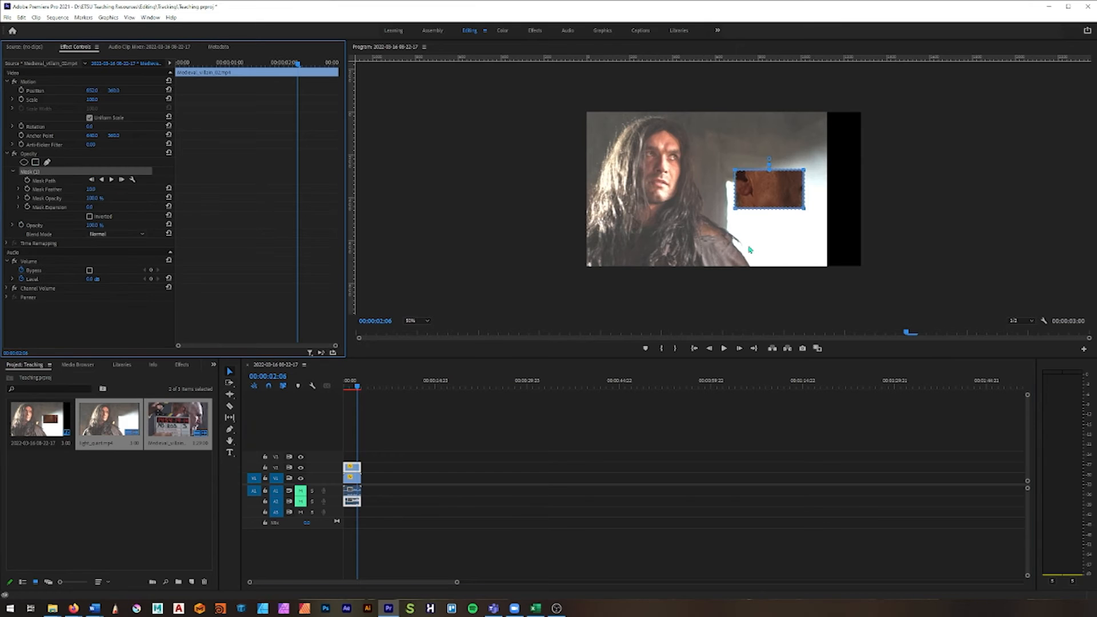
{"action": "left_click_drag", "start_coordinate": [736, 171], "coordinate": [731, 108]}
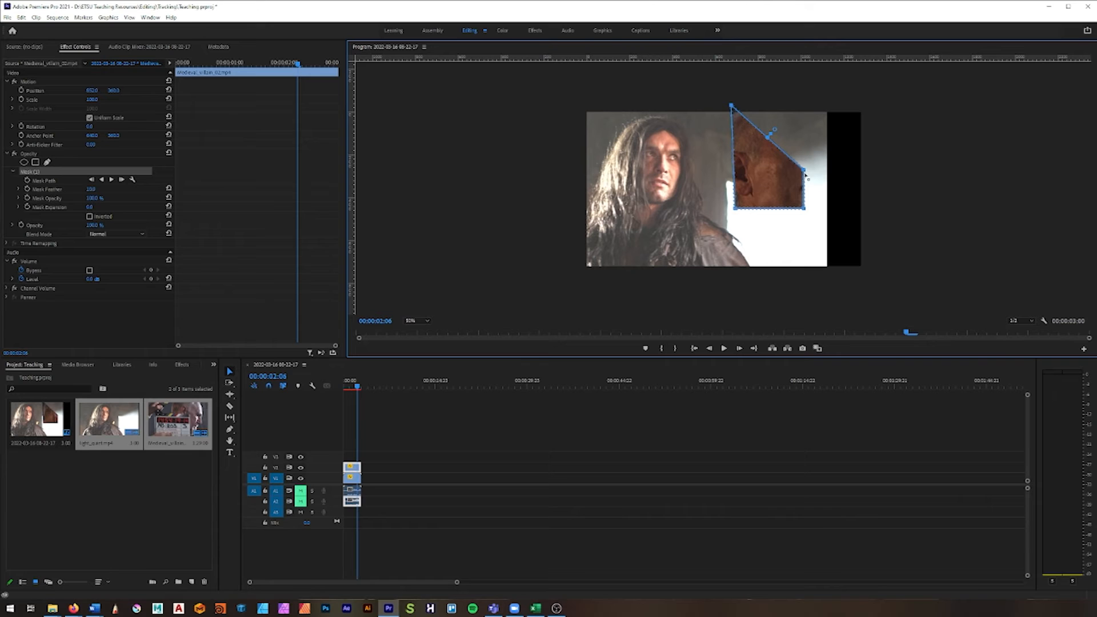
{"action": "left_click_drag", "start_coordinate": [804, 171], "coordinate": [867, 106]}
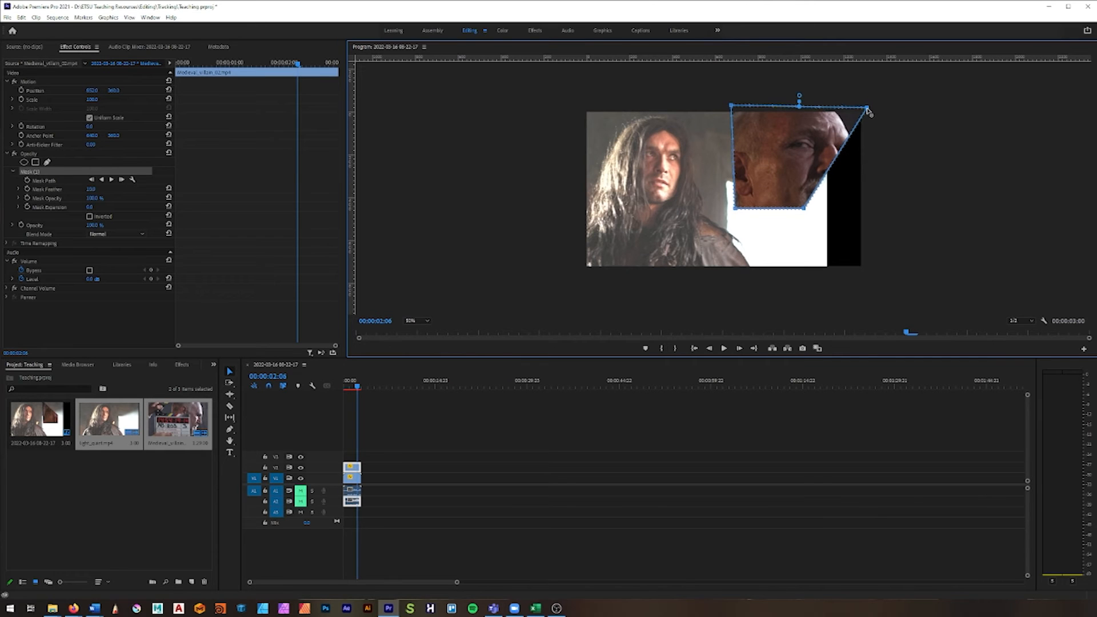
{"action": "left_click_drag", "start_coordinate": [805, 210], "coordinate": [865, 275]}
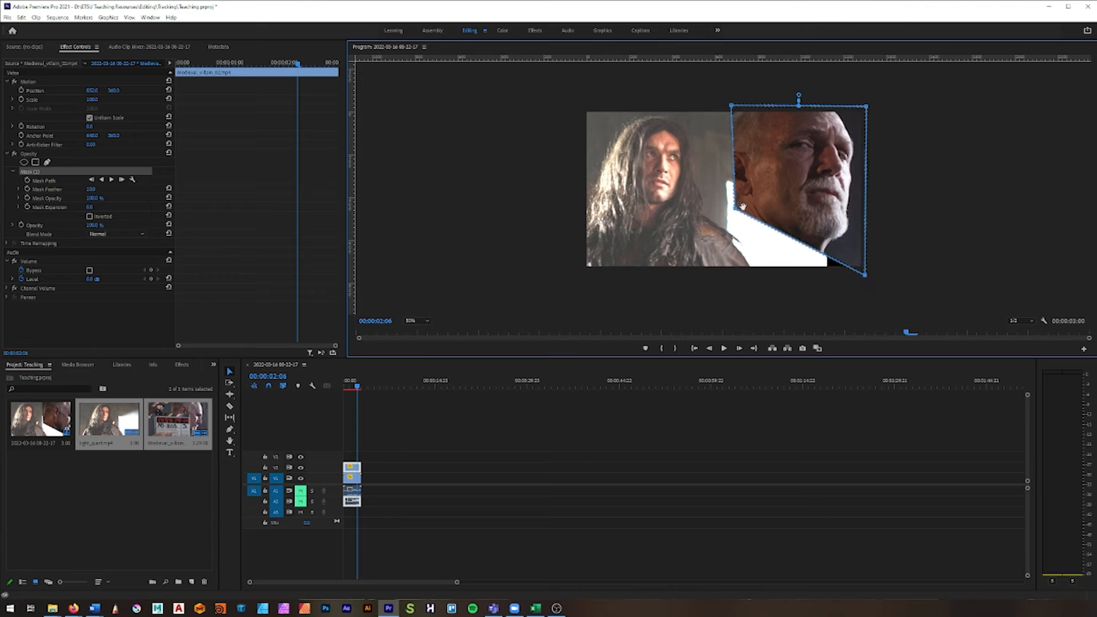
{"action": "left_click_drag", "start_coordinate": [735, 210], "coordinate": [733, 274]}
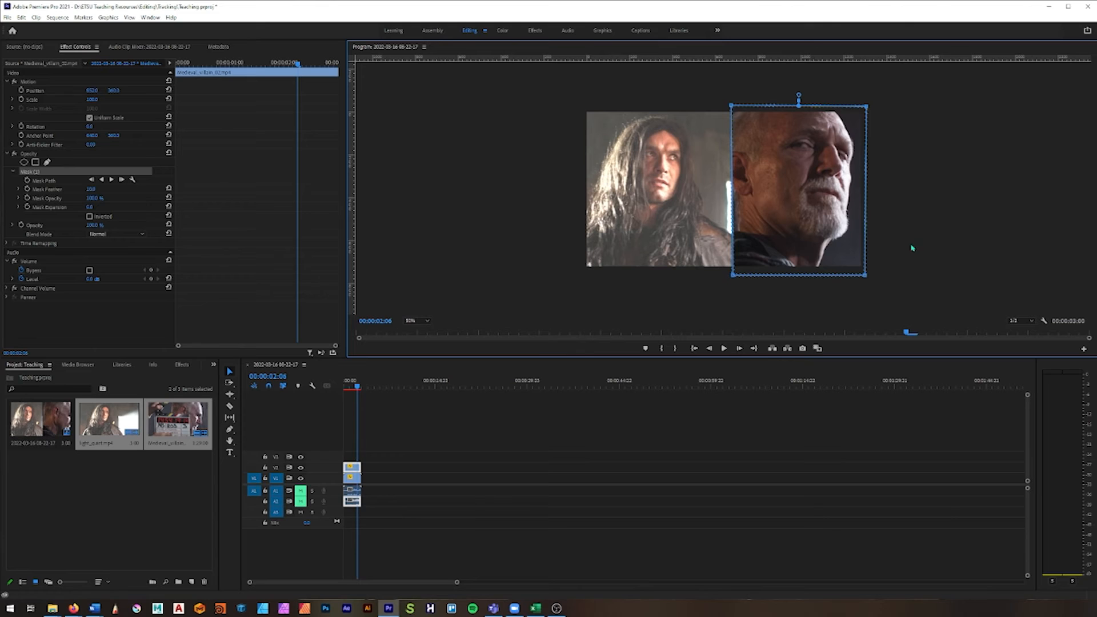
{"action": "left_click", "coordinate": [411, 473]}
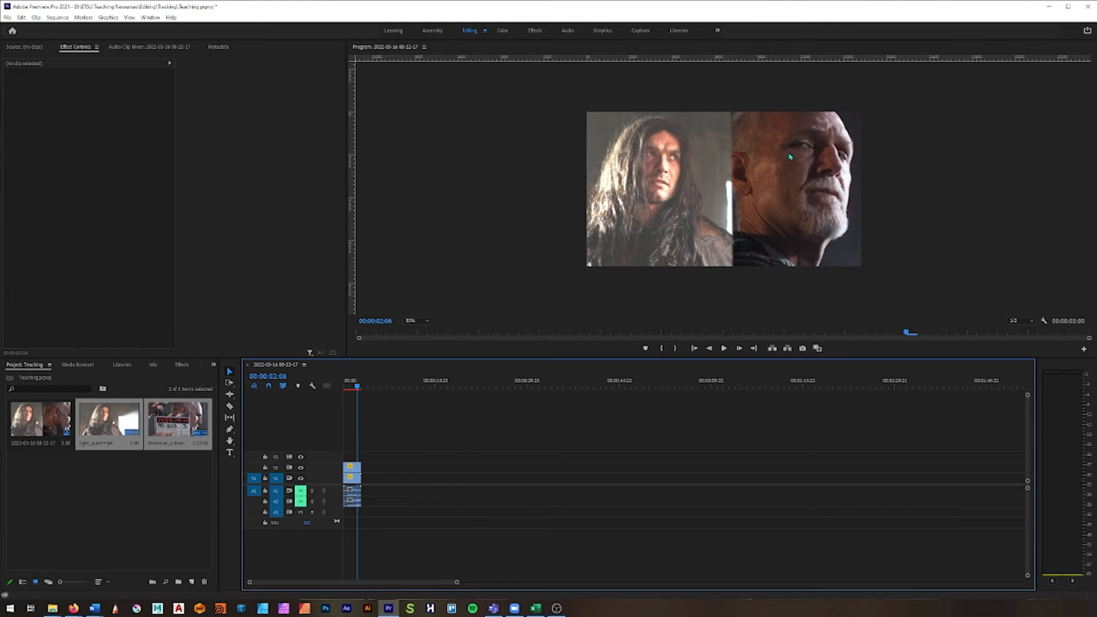
{"action": "left_click", "coordinate": [560, 203]}
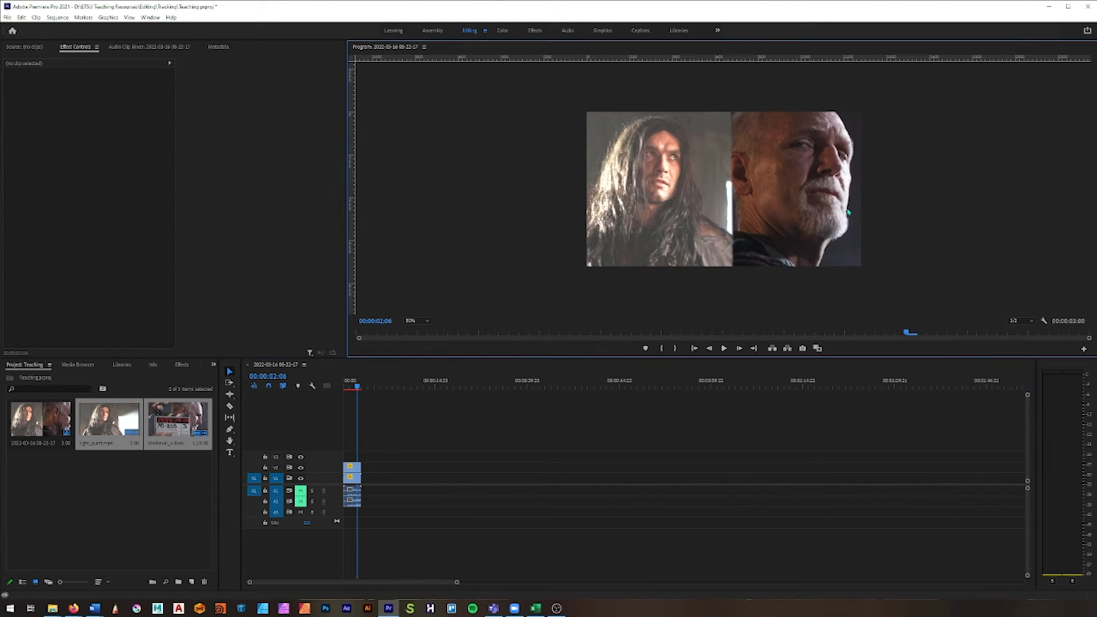
- Straighten the left edge of the V2 clip's polygon mask along a temporary vertical guide near the frame's center, then remove the guide
{"action": "left_click", "coordinate": [740, 217]}
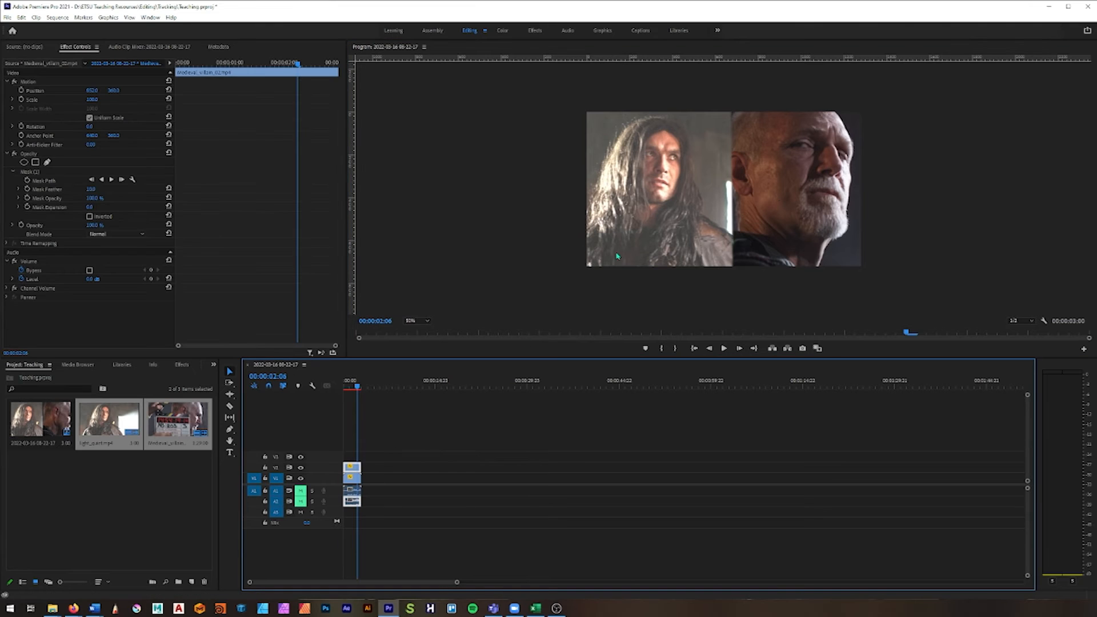
{"action": "left_click", "coordinate": [29, 170]}
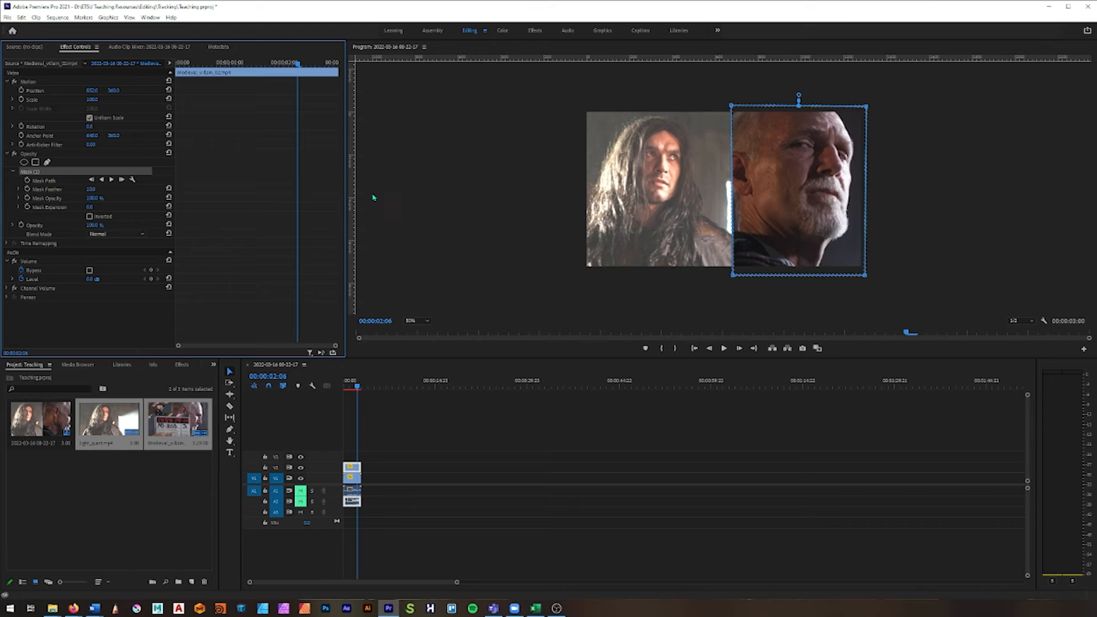
{"action": "left_click_drag", "start_coordinate": [352, 192], "coordinate": [715, 208]}
{"action": "left_click_drag", "start_coordinate": [731, 107], "coordinate": [715, 106]}
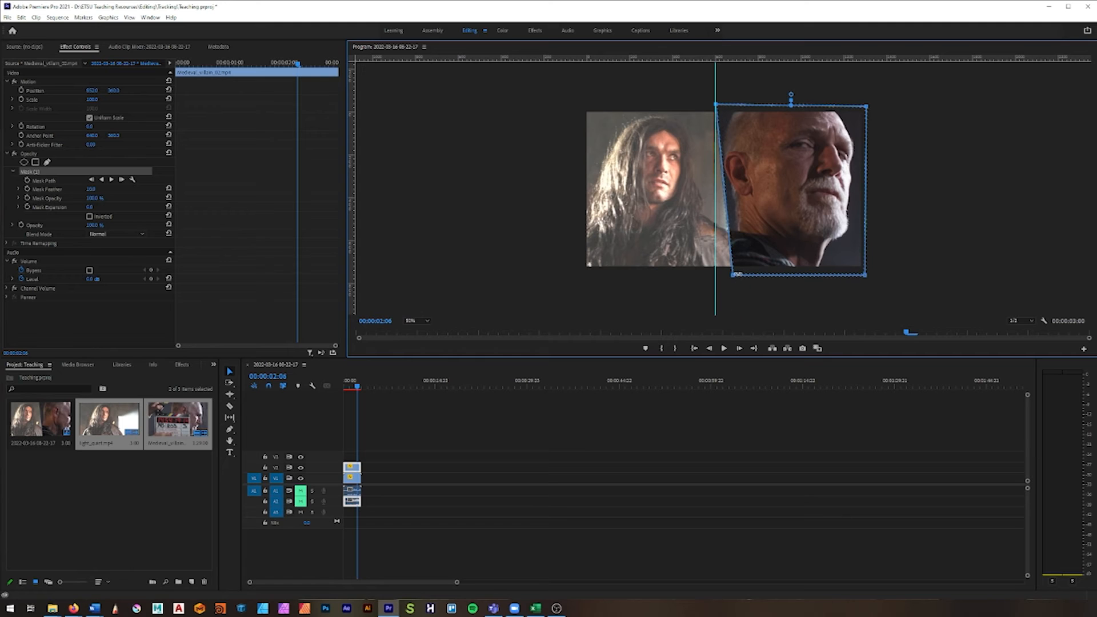
{"action": "left_click_drag", "start_coordinate": [733, 278], "coordinate": [717, 277]}
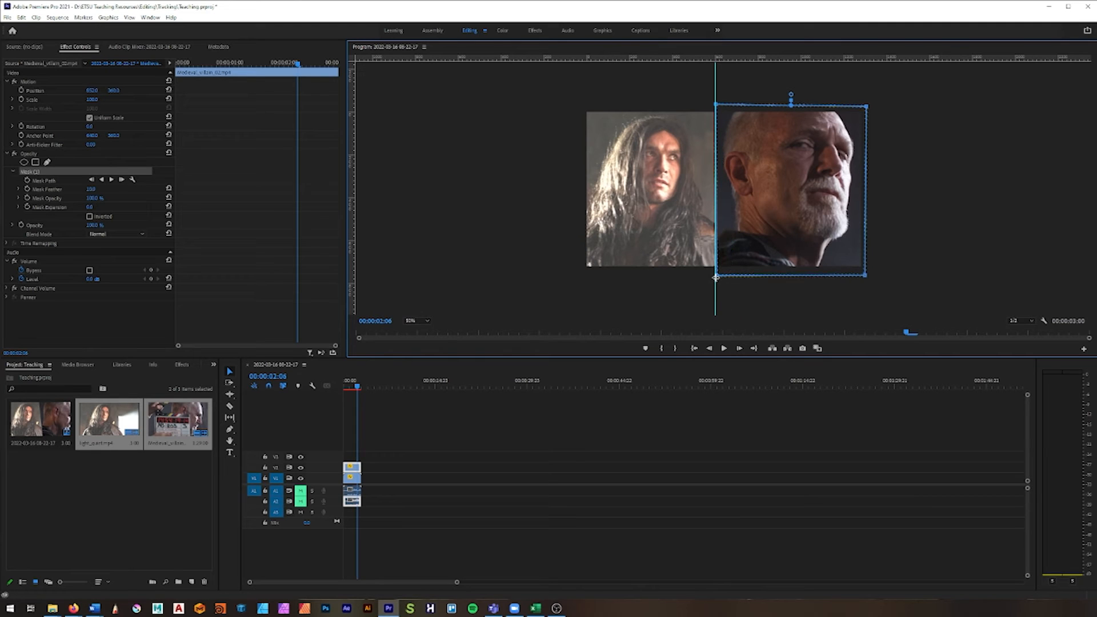
{"action": "left_click_drag", "start_coordinate": [715, 78], "coordinate": [300, 103]}
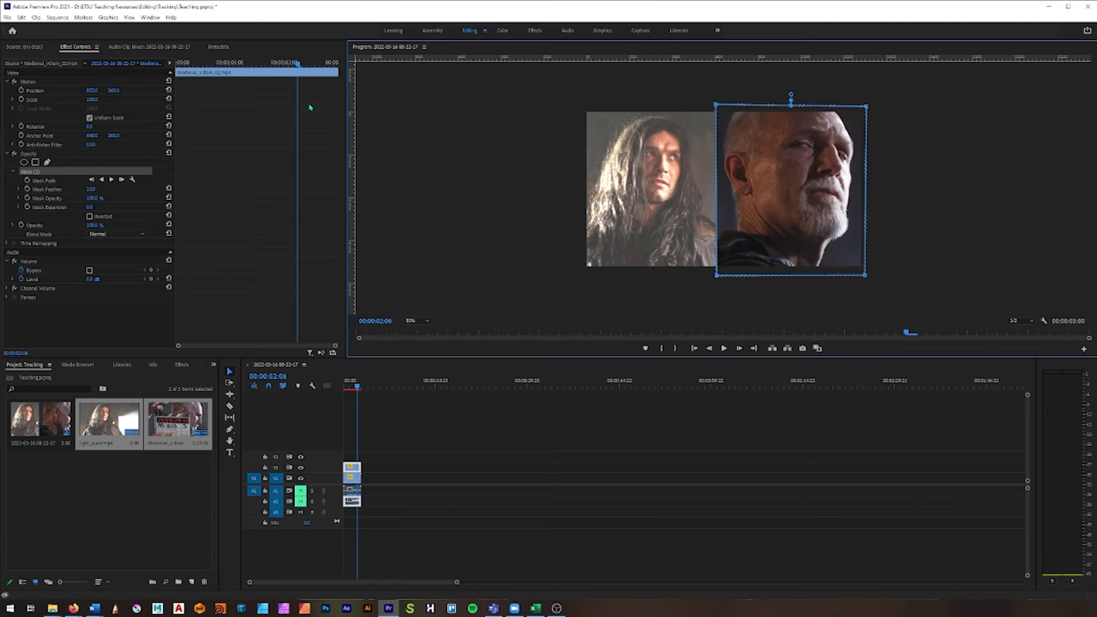
{"action": "left_click", "coordinate": [130, 18]}
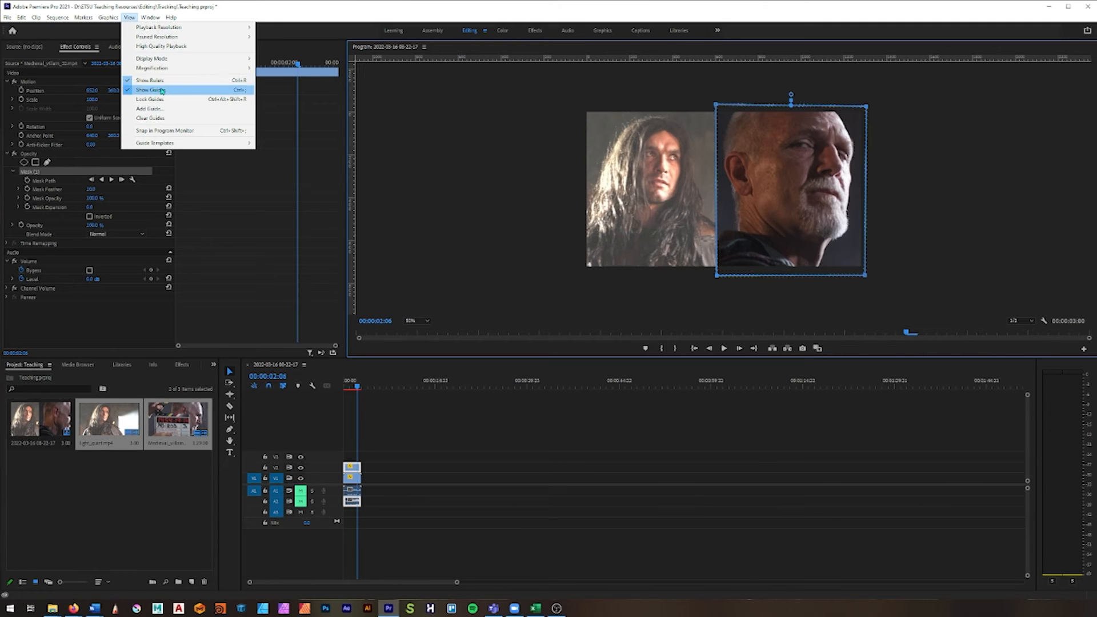
{"action": "left_click", "coordinate": [394, 149]}
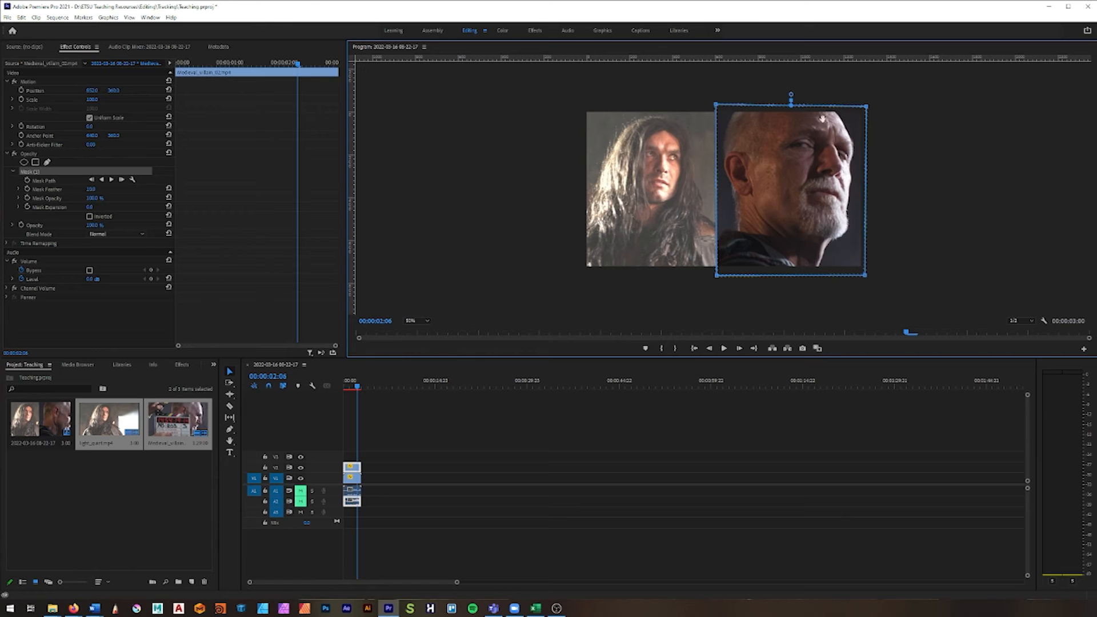
- Set the polygon mask's feather to 0 and deselect the V2 clip
{"action": "left_click_drag", "start_coordinate": [88, 189], "coordinate": [89, 189]}
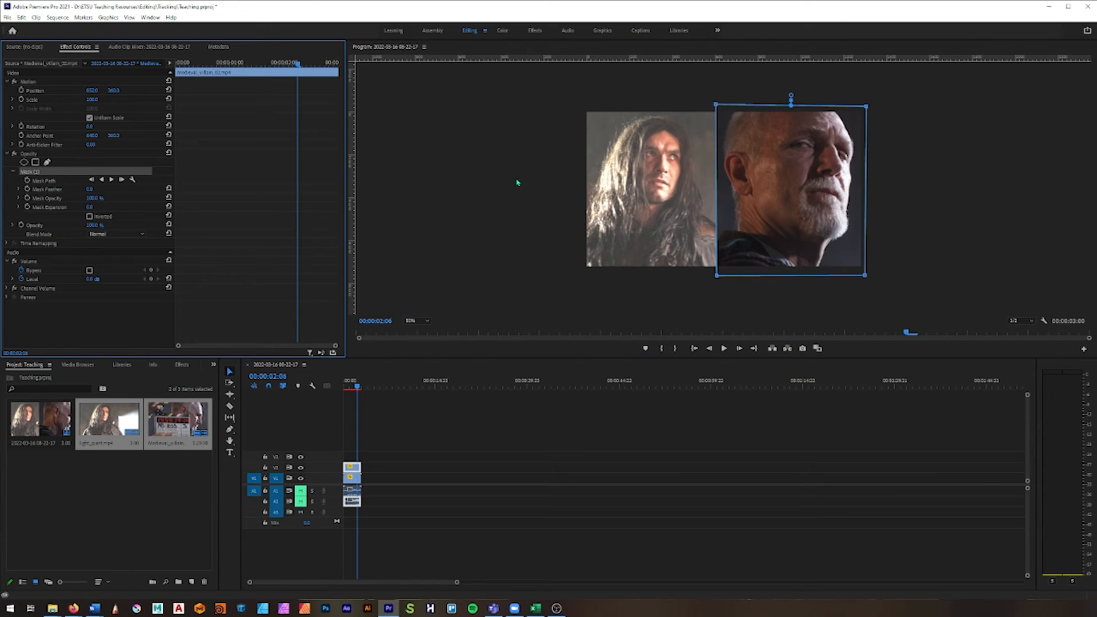
{"action": "left_click", "coordinate": [501, 435]}
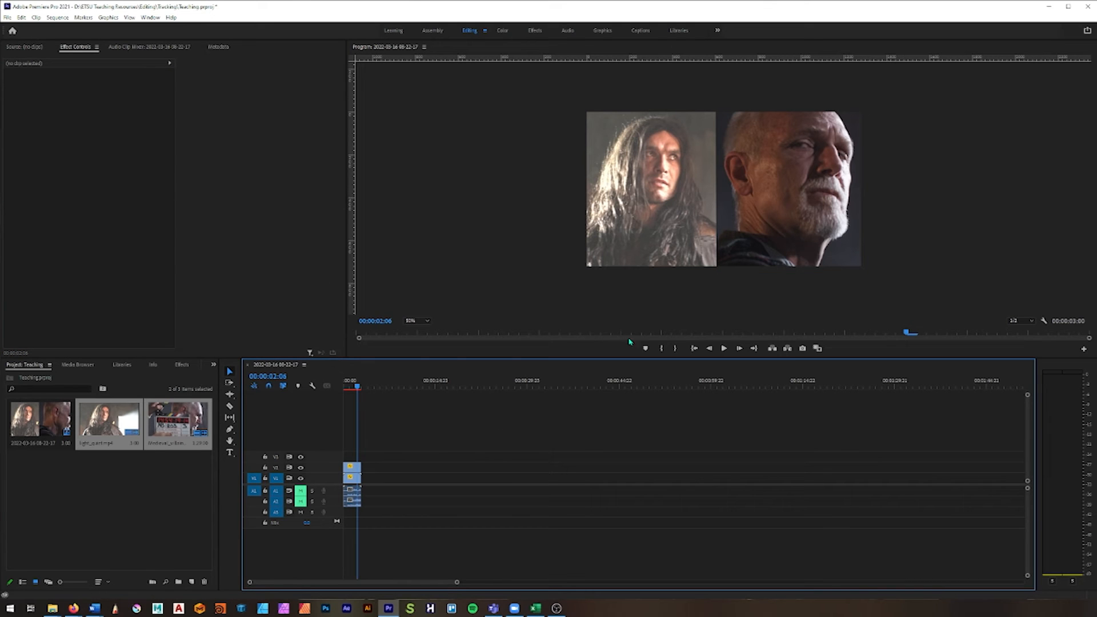
- Play back the split screen from the sequence start to check the dividing edge between the two clips
{"action": "key", "text": "Home"}
{"action": "left_click", "coordinate": [728, 349]}
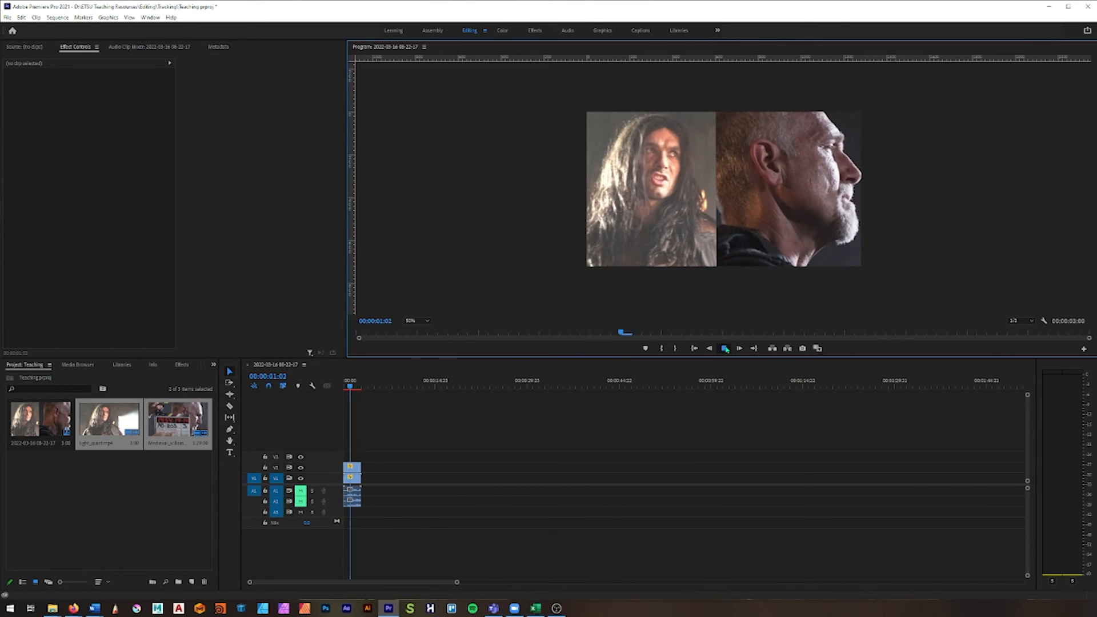
{"action": "left_click", "coordinate": [631, 337]}
{"action": "key", "text": "Home"}
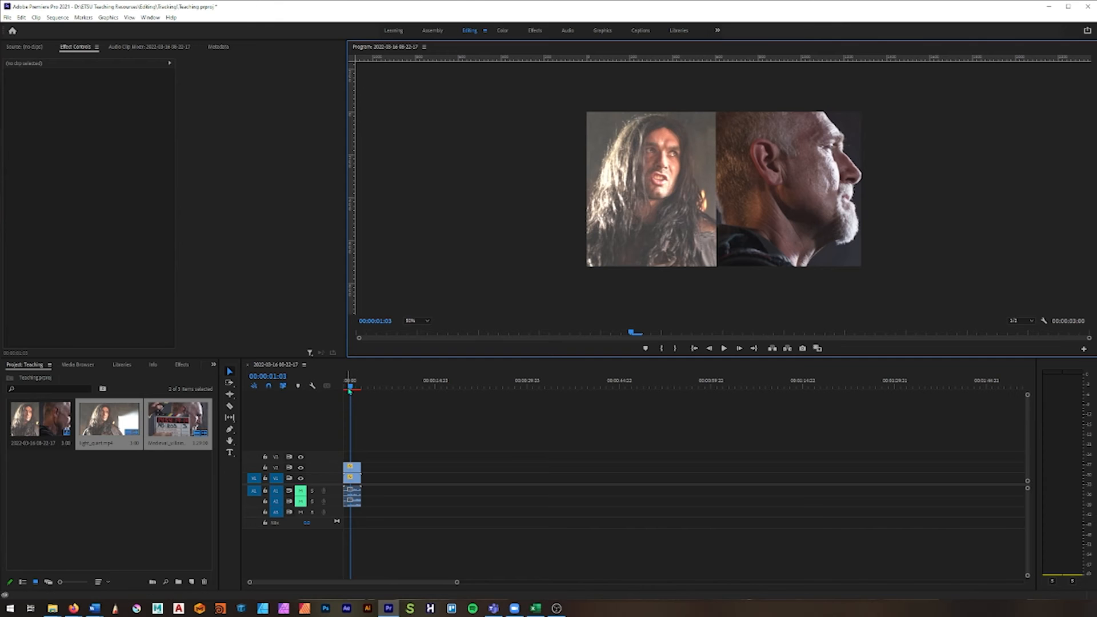
{"action": "left_click", "coordinate": [318, 440]}
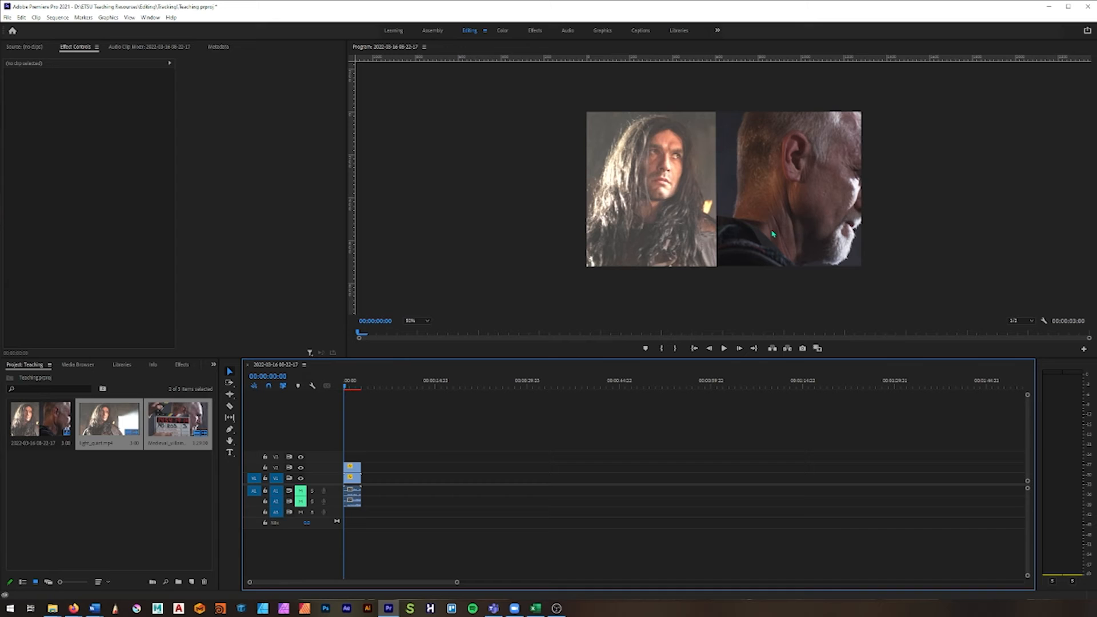
{"action": "left_click", "coordinate": [649, 231]}
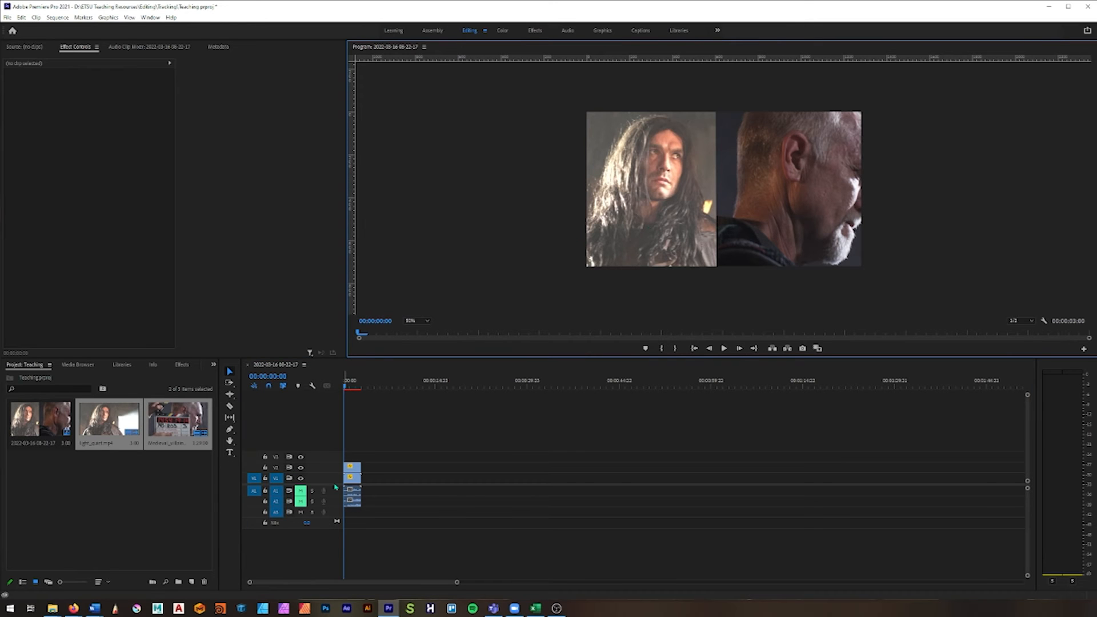
{"action": "left_click", "coordinate": [357, 458]}
{"action": "key", "text": "space"}
{"action": "key", "text": "space"}
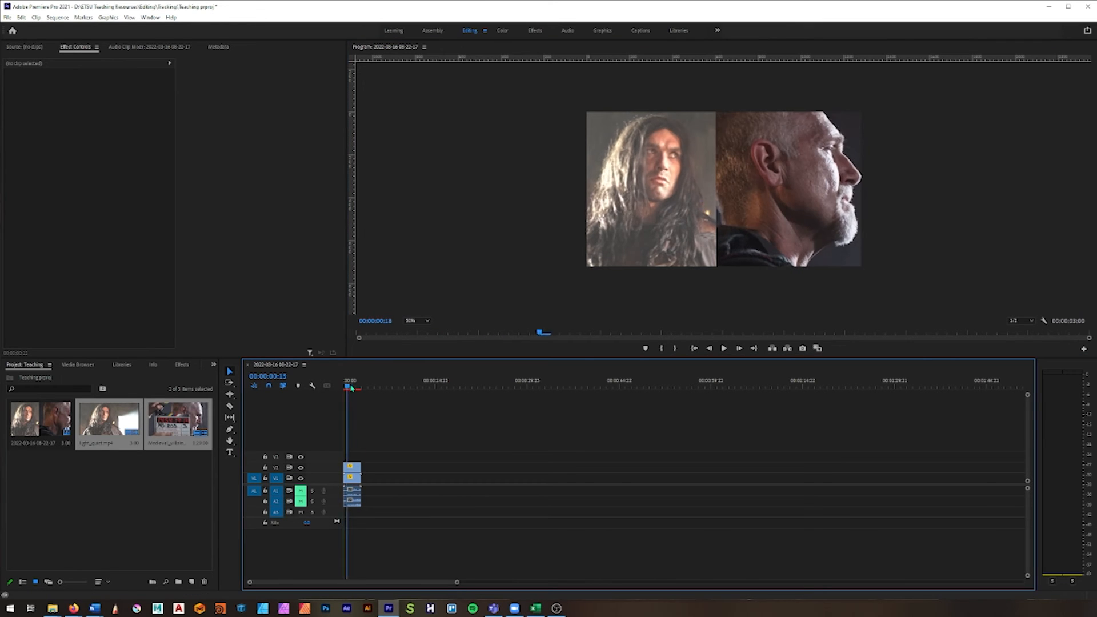
- Delete the polygon mask from the V2 clip's opacity effect
{"action": "left_click", "coordinate": [358, 465]}
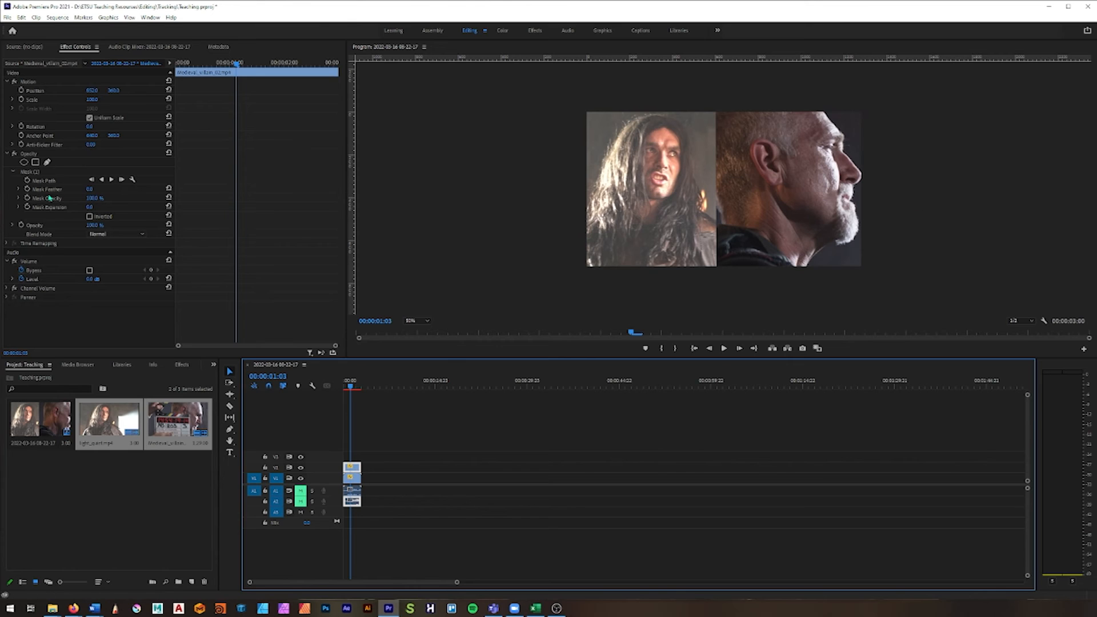
{"action": "left_click", "coordinate": [32, 172]}
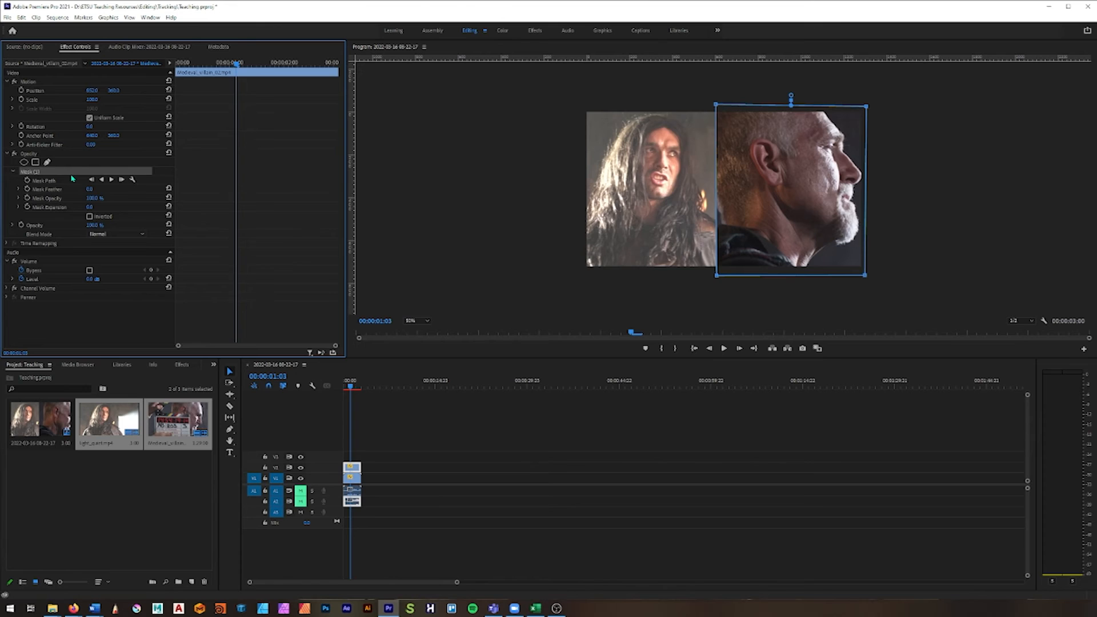
{"action": "key", "text": "Delete"}
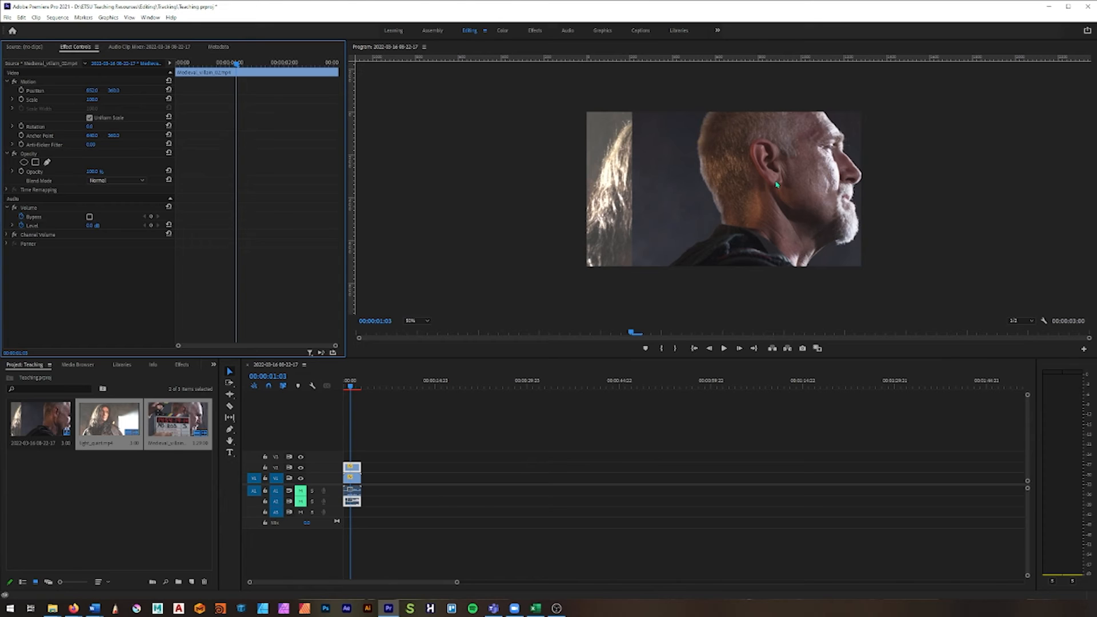
- Draw a closed free-form opacity mask on the V2 clip around the man's head and shoulders at 00:00:01:03
{"action": "left_click", "coordinate": [47, 162]}
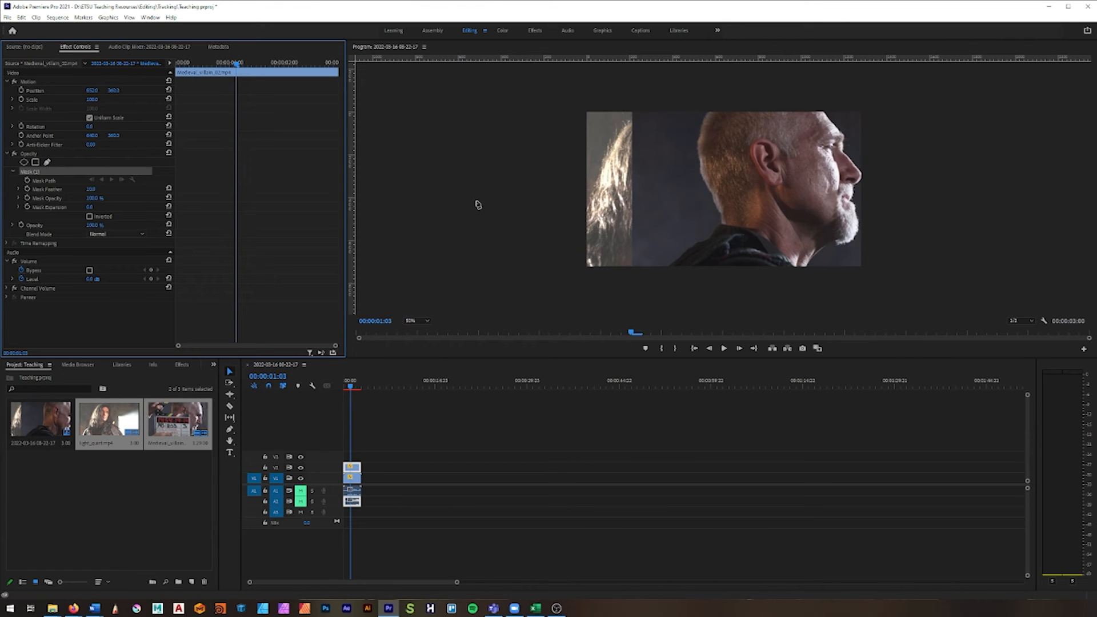
{"action": "left_click", "coordinate": [710, 111]}
{"action": "left_click", "coordinate": [698, 142]}
{"action": "left_click", "coordinate": [703, 175]}
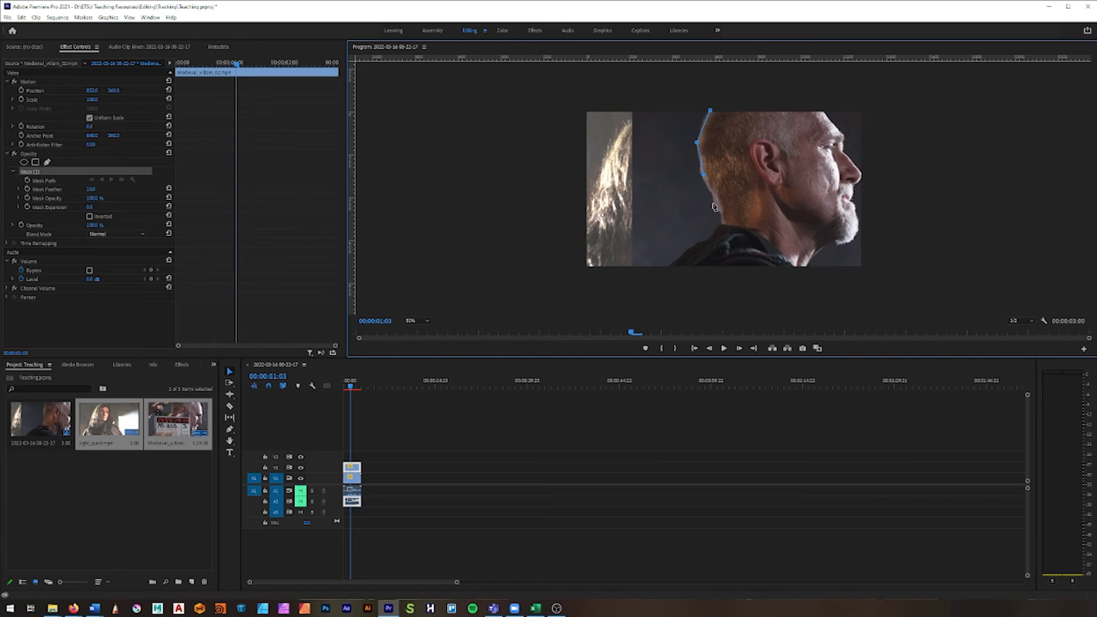
{"action": "left_click", "coordinate": [723, 224]}
{"action": "left_click", "coordinate": [697, 246]}
{"action": "left_click", "coordinate": [666, 268]}
{"action": "left_click", "coordinate": [824, 113]}
{"action": "key", "text": "ctrl+z"}
{"action": "left_click", "coordinate": [809, 274]}
{"action": "left_click", "coordinate": [810, 263]}
{"action": "left_click", "coordinate": [833, 244]}
{"action": "left_click", "coordinate": [861, 241]}
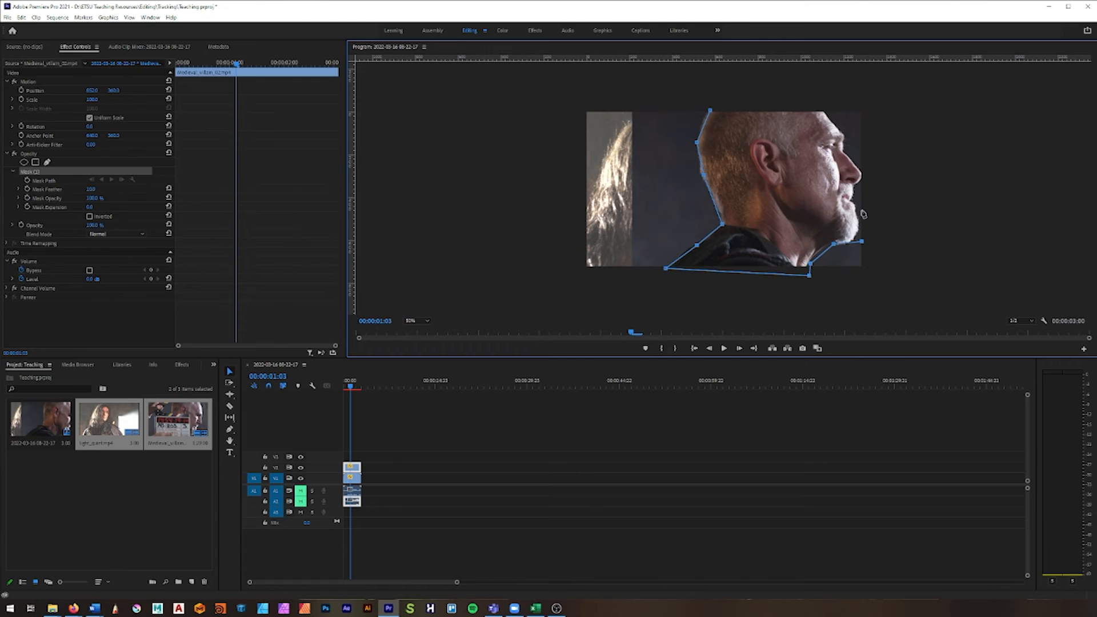
{"action": "left_click", "coordinate": [858, 205]}
{"action": "left_click", "coordinate": [861, 176]}
{"action": "left_click", "coordinate": [844, 134]}
{"action": "left_click", "coordinate": [710, 110]}
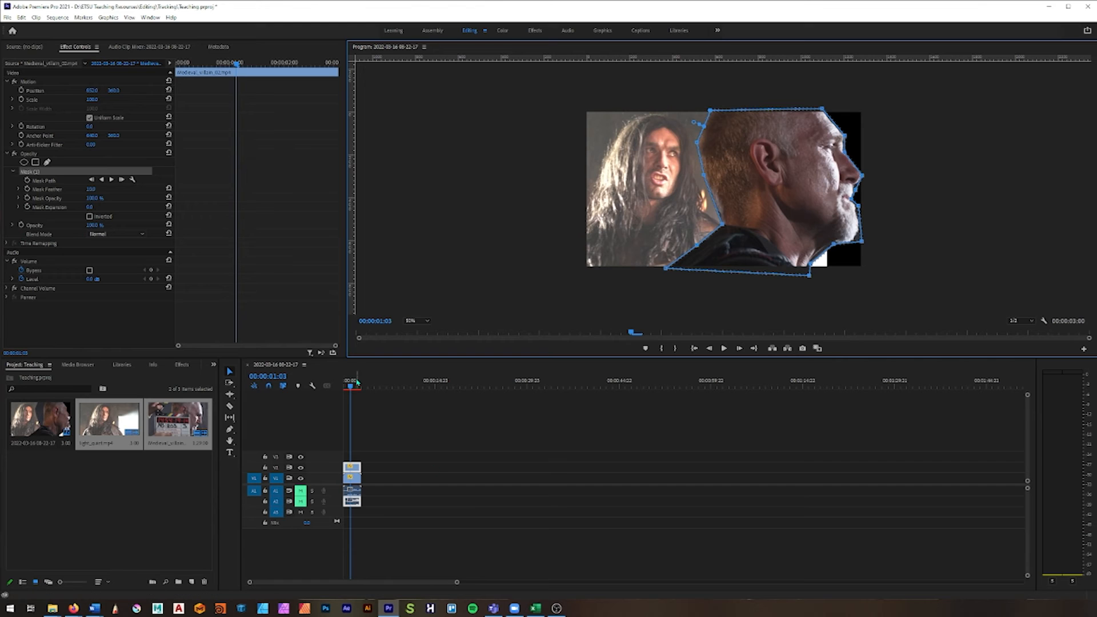
- Enable Mask Path keyframing at 00:00:01:03 and reshape the mask around the man's head and shoulders at the sequence start
{"action": "left_click", "coordinate": [26, 180]}
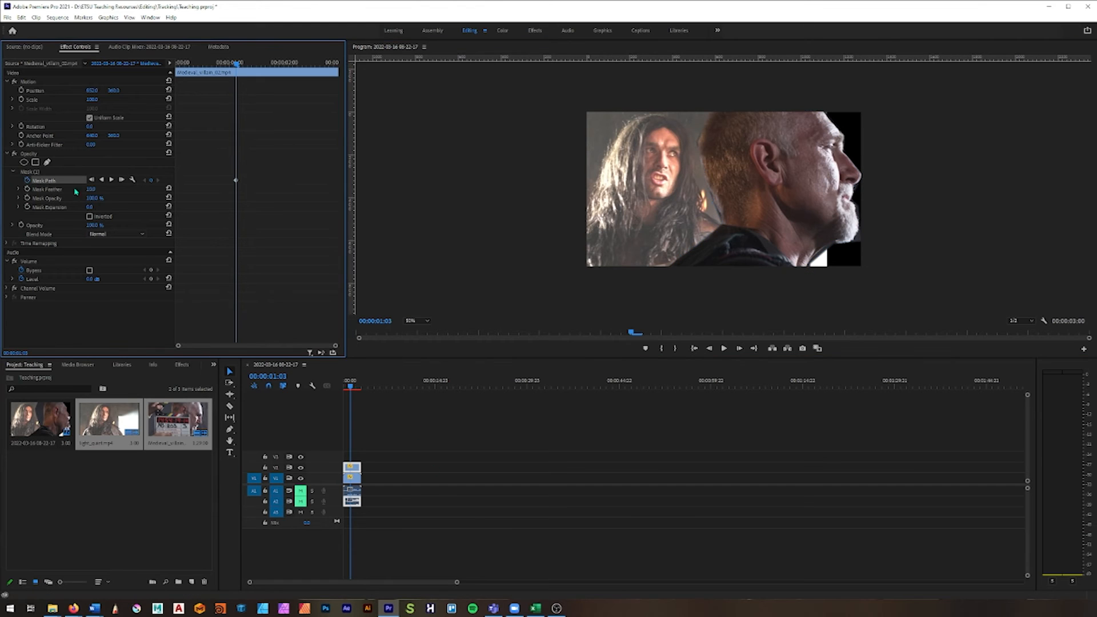
{"action": "left_click", "coordinate": [456, 366]}
{"action": "key", "text": "Home"}
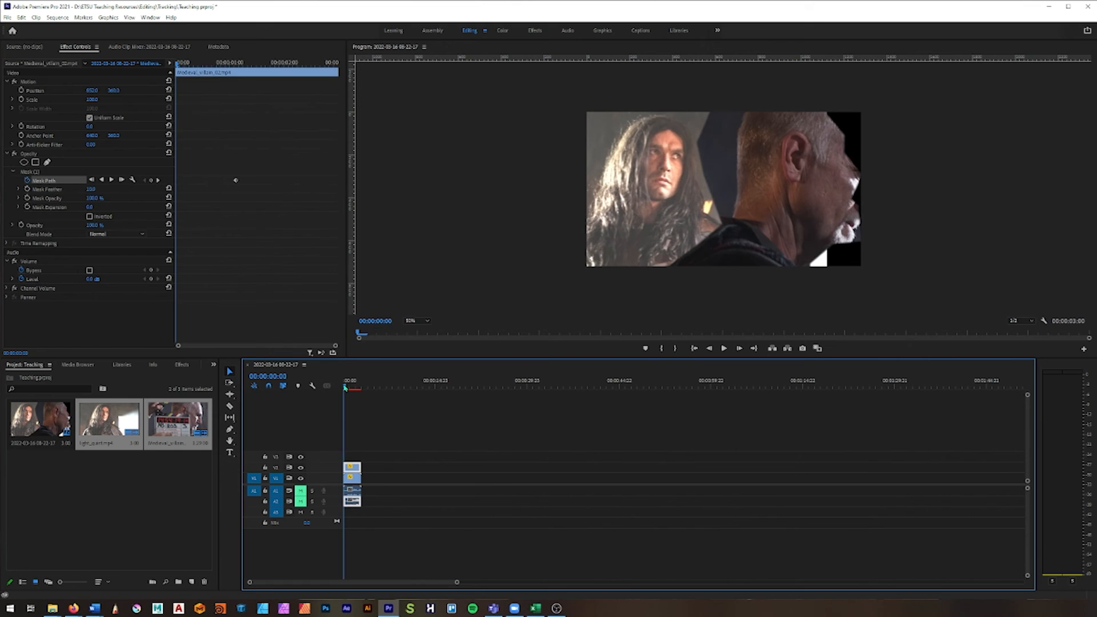
{"action": "left_click", "coordinate": [39, 181]}
{"action": "left_click_drag", "start_coordinate": [697, 147], "coordinate": [736, 140]}
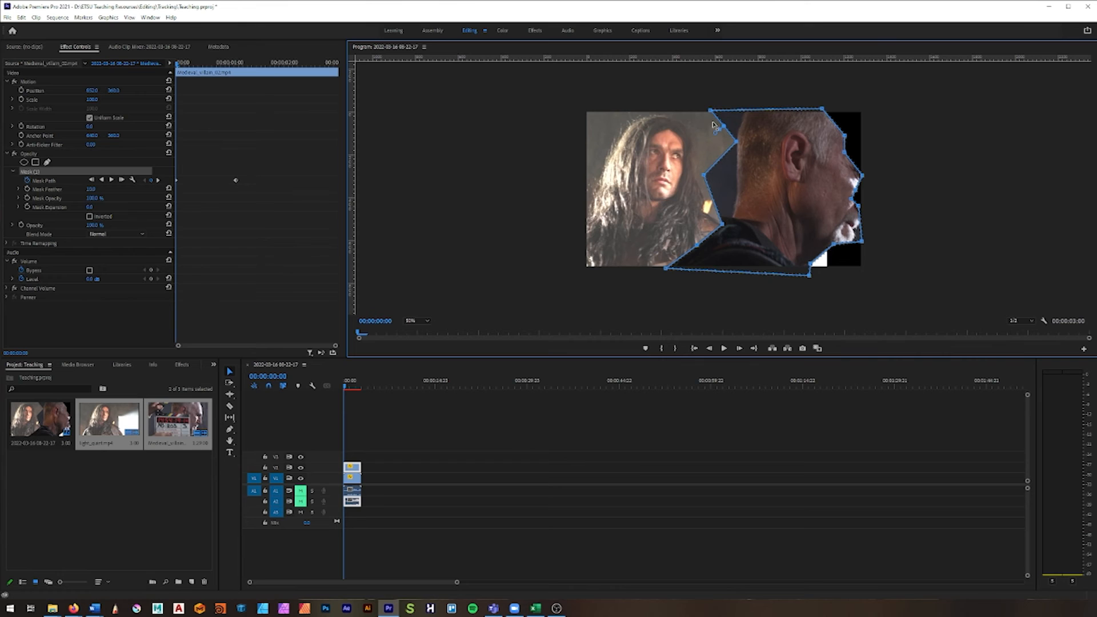
{"action": "left_click_drag", "start_coordinate": [821, 109], "coordinate": [885, 189]}
{"action": "left_click_drag", "start_coordinate": [851, 198], "coordinate": [805, 266]}
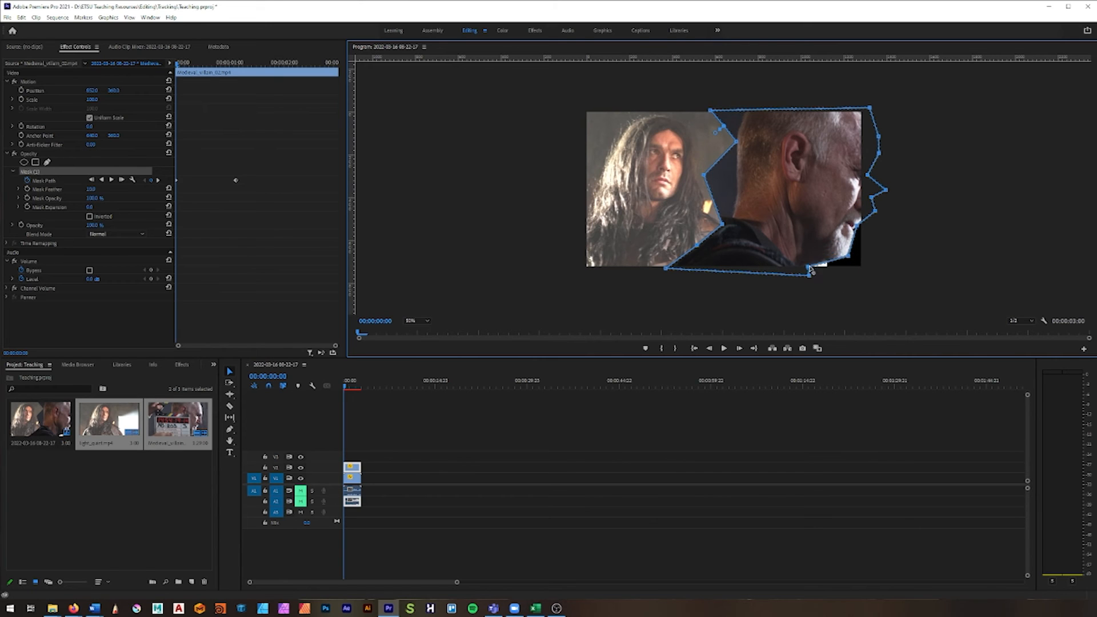
{"action": "left_click_drag", "start_coordinate": [723, 224], "coordinate": [646, 269]}
{"action": "left_click_drag", "start_coordinate": [706, 178], "coordinate": [733, 215]}
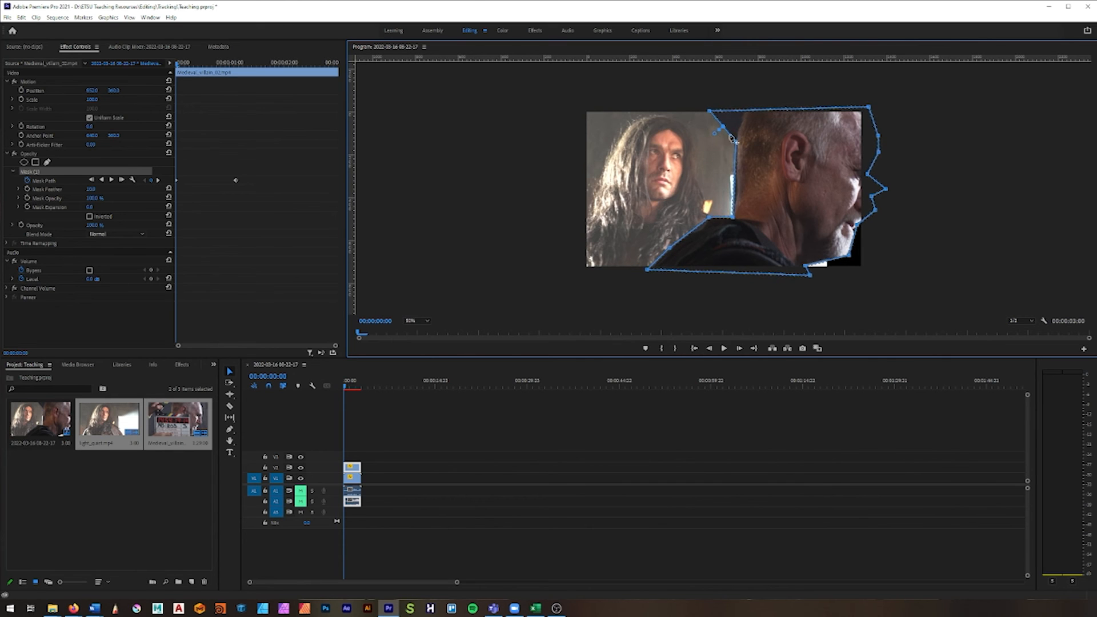
{"action": "left_click_drag", "start_coordinate": [709, 110], "coordinate": [745, 107]}
- At 00:00:02:22, reshape the mask path to follow the back of the man's head, his neck, crown and forehead
{"action": "mouse_move", "coordinate": [345, 387]}
{"action": "left_mouse_down"}
{"action": "mouse_move", "coordinate": [355, 387]}
{"action": "mouse_move", "coordinate": [341, 378]}
{"action": "mouse_move", "coordinate": [363, 380]}
{"action": "left_mouse_up"}
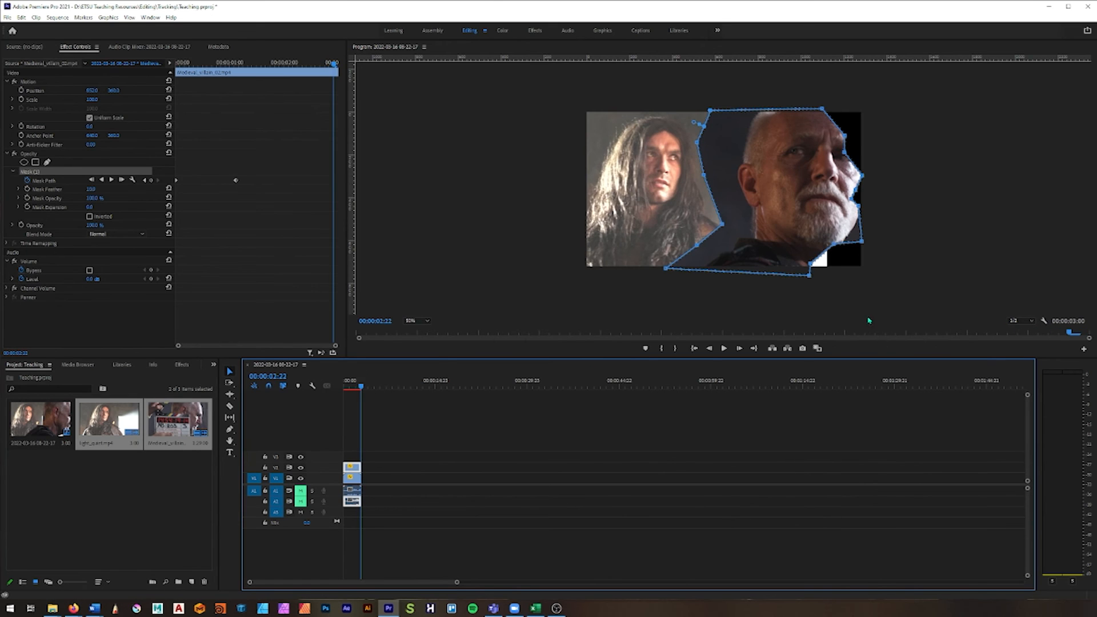
{"action": "left_click_drag", "start_coordinate": [697, 244], "coordinate": [731, 250]}
{"action": "key", "text": "ctrl+z"}
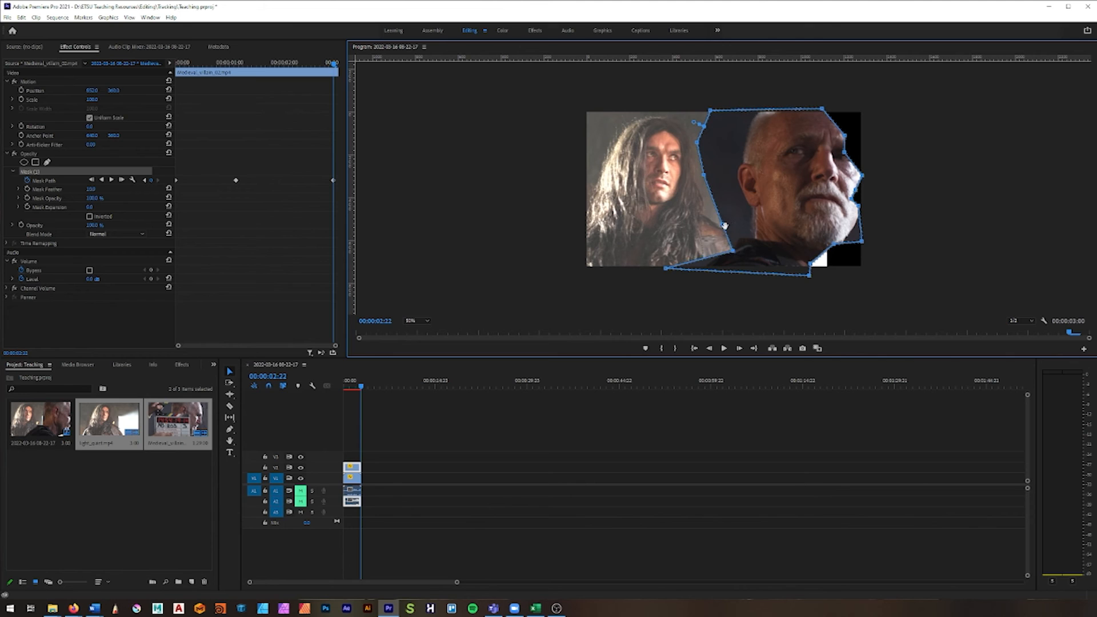
{"action": "left_click_drag", "start_coordinate": [726, 227], "coordinate": [734, 239]}
{"action": "left_click_drag", "start_coordinate": [734, 239], "coordinate": [753, 237]}
{"action": "left_click_drag", "start_coordinate": [699, 143], "coordinate": [720, 170]}
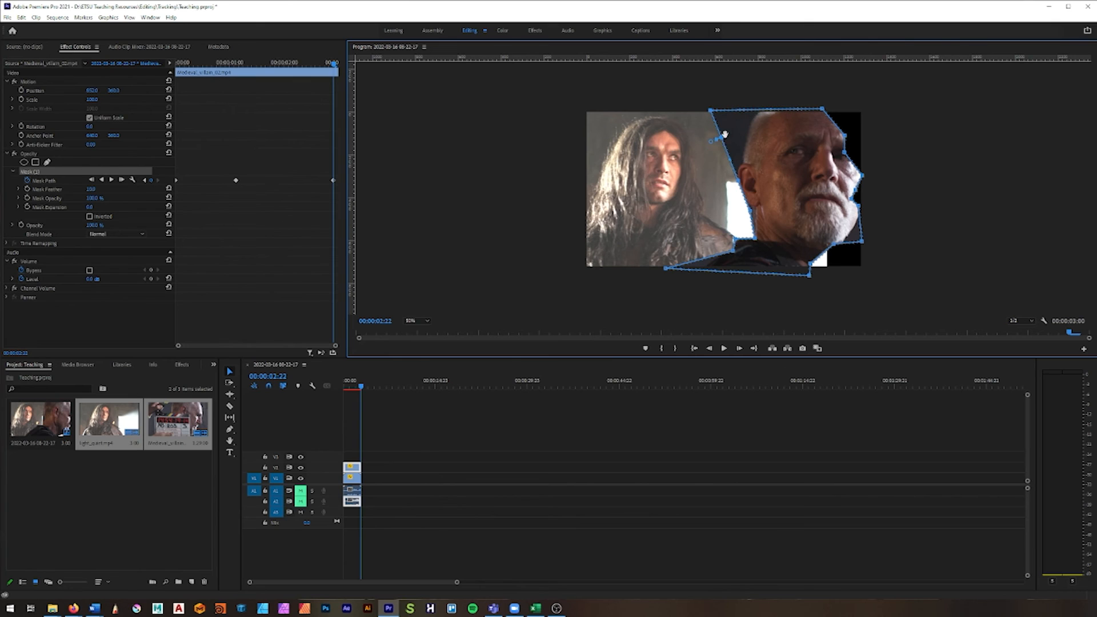
{"action": "left_click_drag", "start_coordinate": [719, 130], "coordinate": [746, 145]}
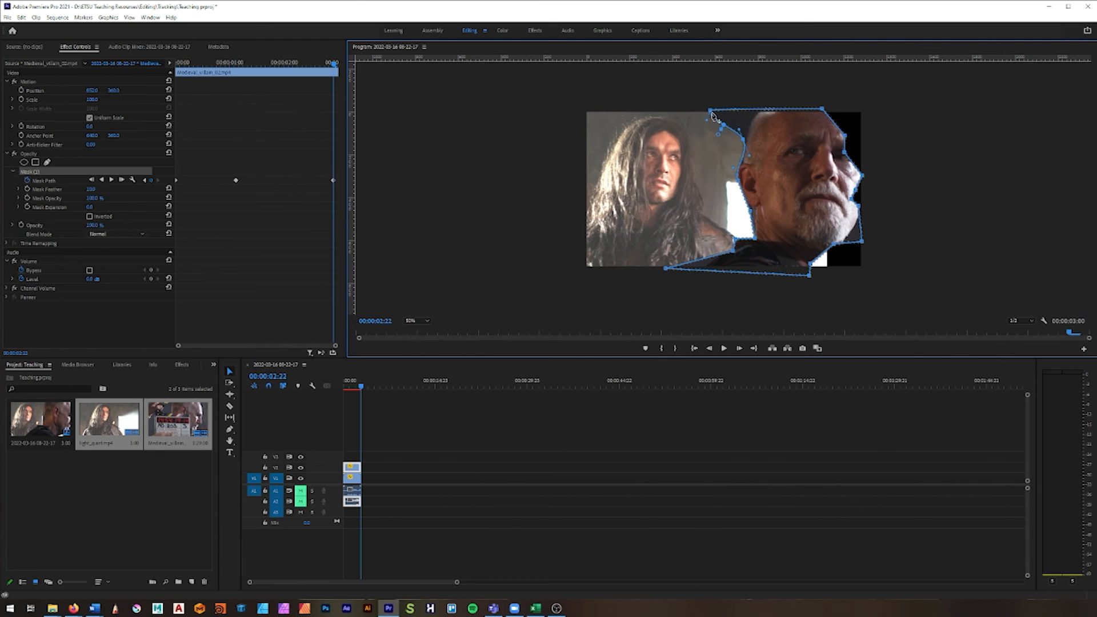
{"action": "left_click_drag", "start_coordinate": [709, 110], "coordinate": [747, 134]}
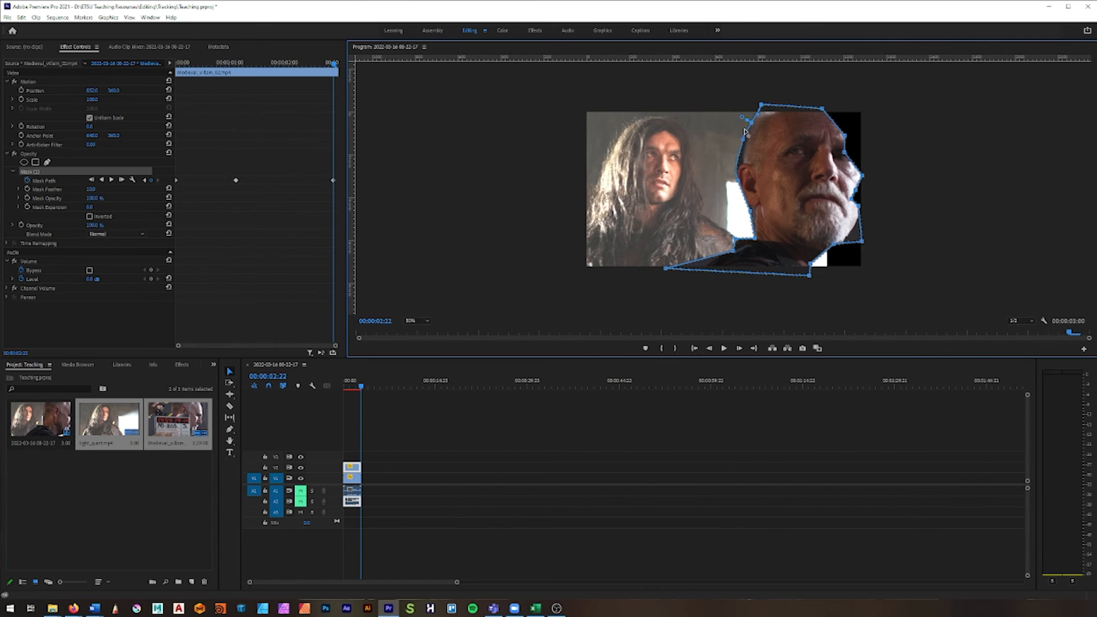
{"action": "left_click_drag", "start_coordinate": [823, 114], "coordinate": [852, 113]}
{"action": "left_click_drag", "start_coordinate": [844, 152], "coordinate": [864, 160]}
- At 00:00:02:23, move the mask points along the man's lower face and chest outward to follow his outline
{"action": "scroll", "coordinate": [858, 196], "scroll_direction": "up", "scroll_amount": 1}
{"action": "scroll", "coordinate": [859, 196], "scroll_direction": "down", "scroll_amount": 1}
{"action": "scroll", "coordinate": [859, 196], "scroll_direction": "up", "scroll_amount": 3}
{"action": "scroll", "coordinate": [854, 195], "scroll_direction": "down", "scroll_amount": 5}
{"action": "scroll", "coordinate": [854, 196], "scroll_direction": "up", "scroll_amount": 1}
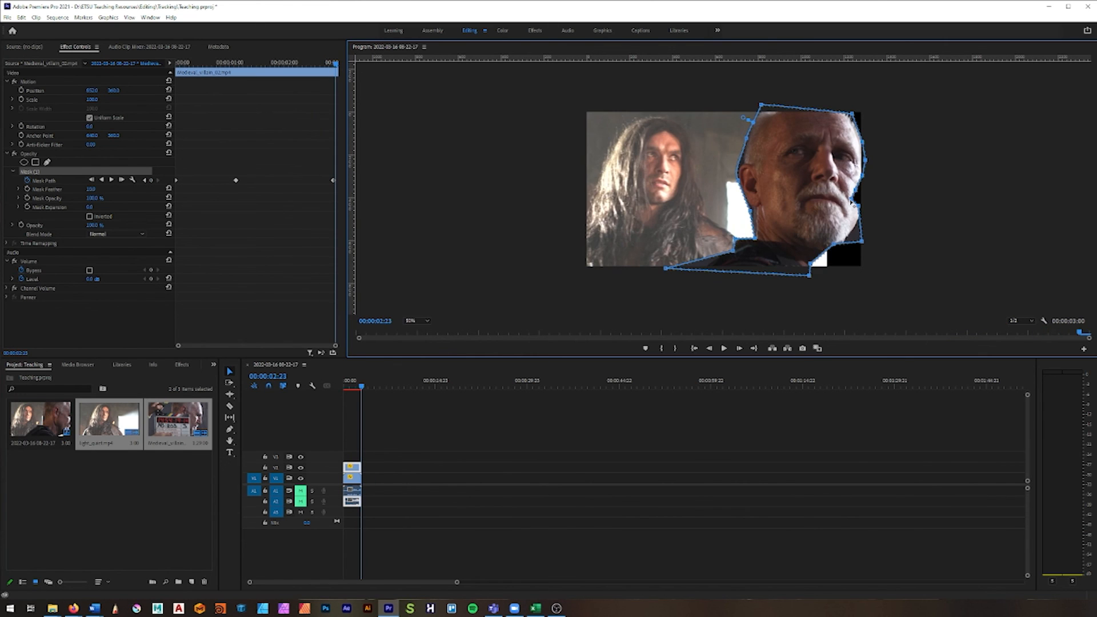
{"action": "left_click_drag", "start_coordinate": [856, 198], "coordinate": [866, 192]}
{"action": "left_click_drag", "start_coordinate": [862, 244], "coordinate": [839, 274]}
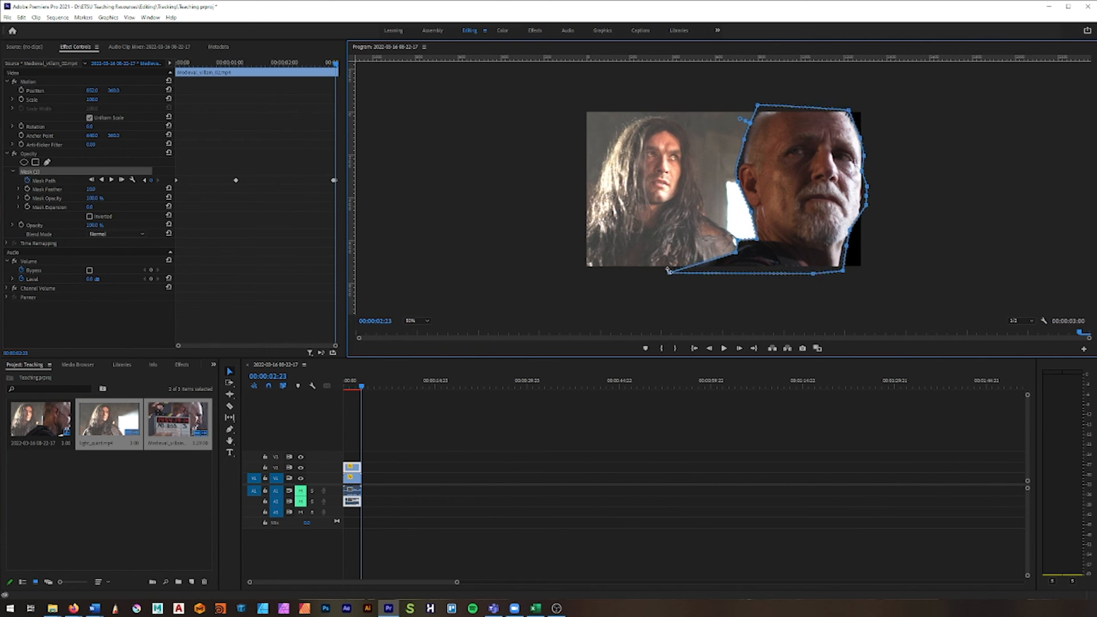
- Play back the sequence to check how the animated mask follows the man's head
{"action": "left_click", "coordinate": [353, 387]}
{"action": "key", "text": "space"}
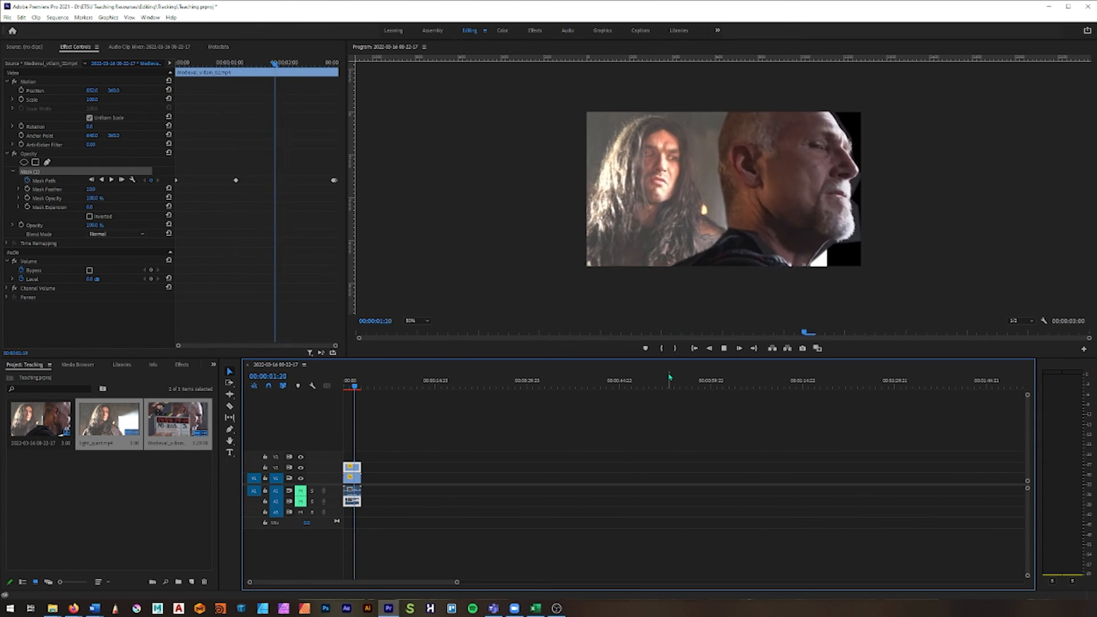
{"action": "key", "text": "space"}
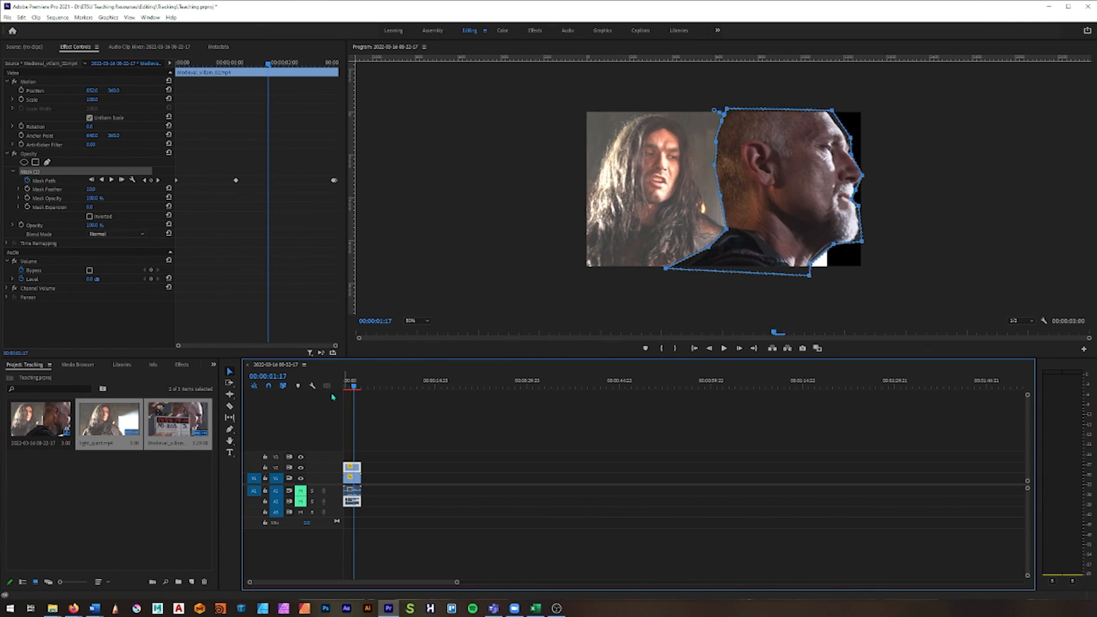
- At 00:00:02:02, pull the mask points along the man's face and chin inward to follow his outline
{"action": "left_click_drag", "start_coordinate": [353, 387], "coordinate": [355, 387]}
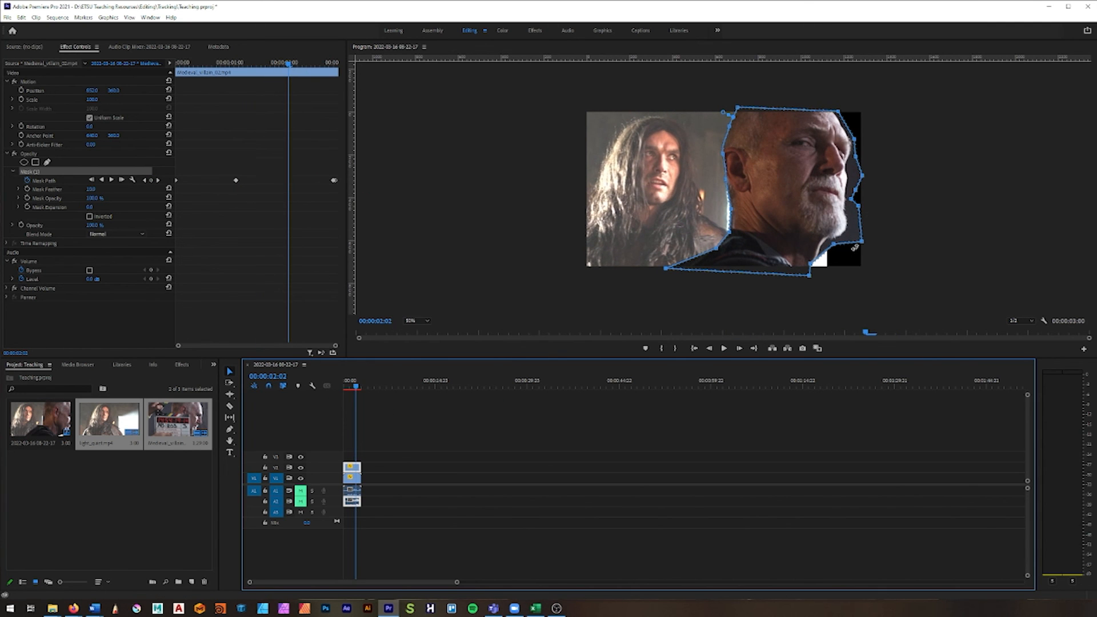
{"action": "left_click_drag", "start_coordinate": [863, 244], "coordinate": [851, 177]}
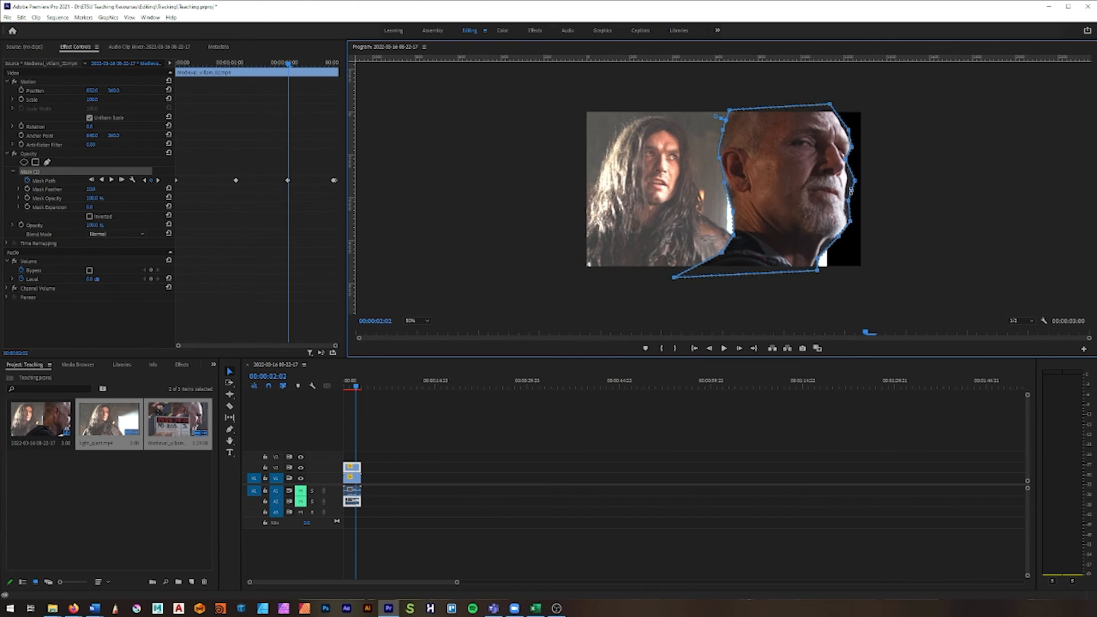
{"action": "key", "text": "ctrl+z"}
- Raise the Mask Feather to about 90 and play back the sequence from the start to check the softened edge
{"action": "left_click_drag", "start_coordinate": [355, 385], "coordinate": [332, 391]}
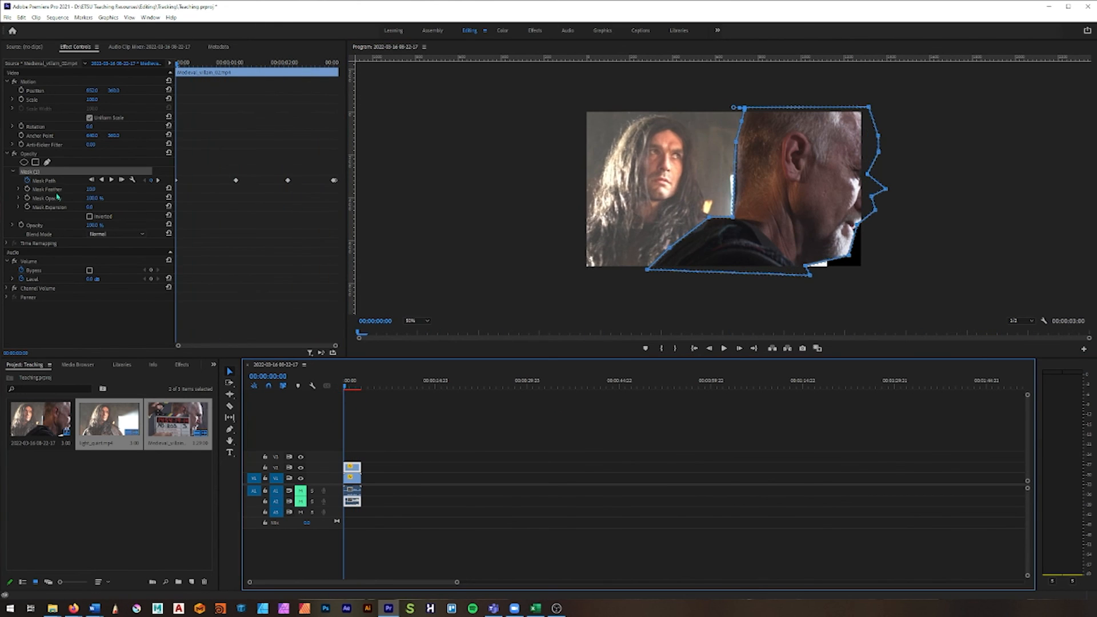
{"action": "left_click_drag", "start_coordinate": [733, 108], "coordinate": [722, 115]}
{"action": "key", "text": "space"}
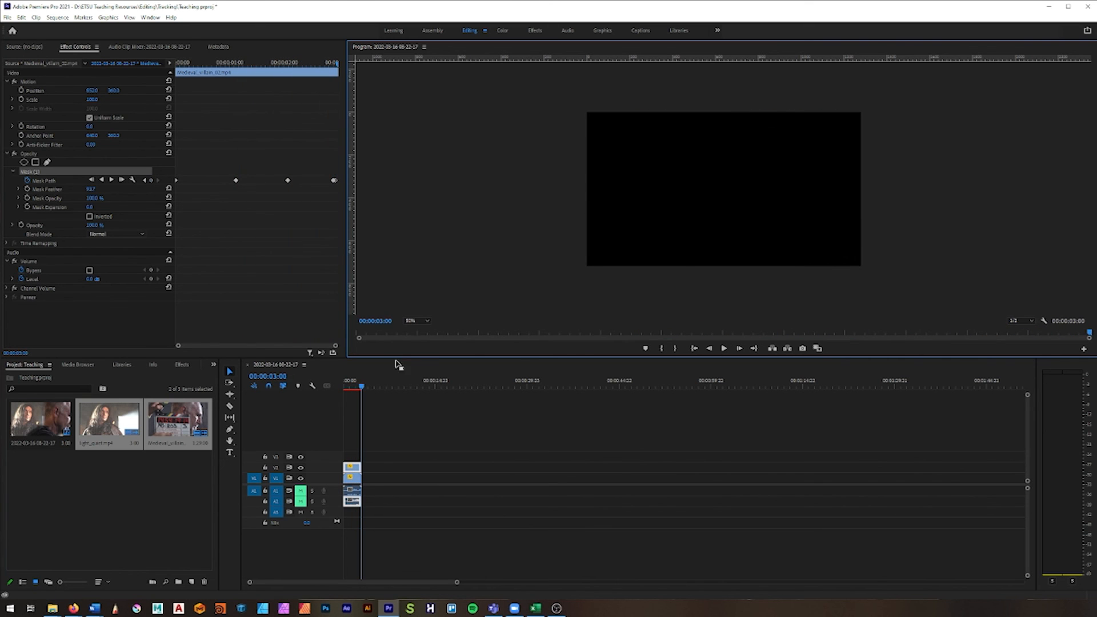
{"action": "key", "text": "space"}
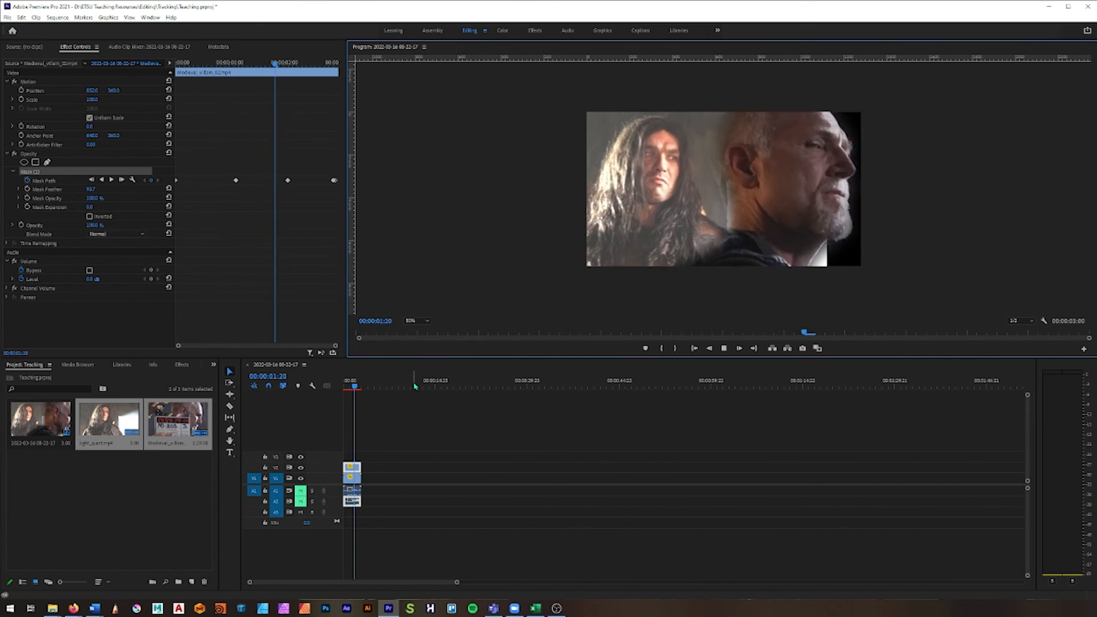
{"action": "key", "text": "space"}
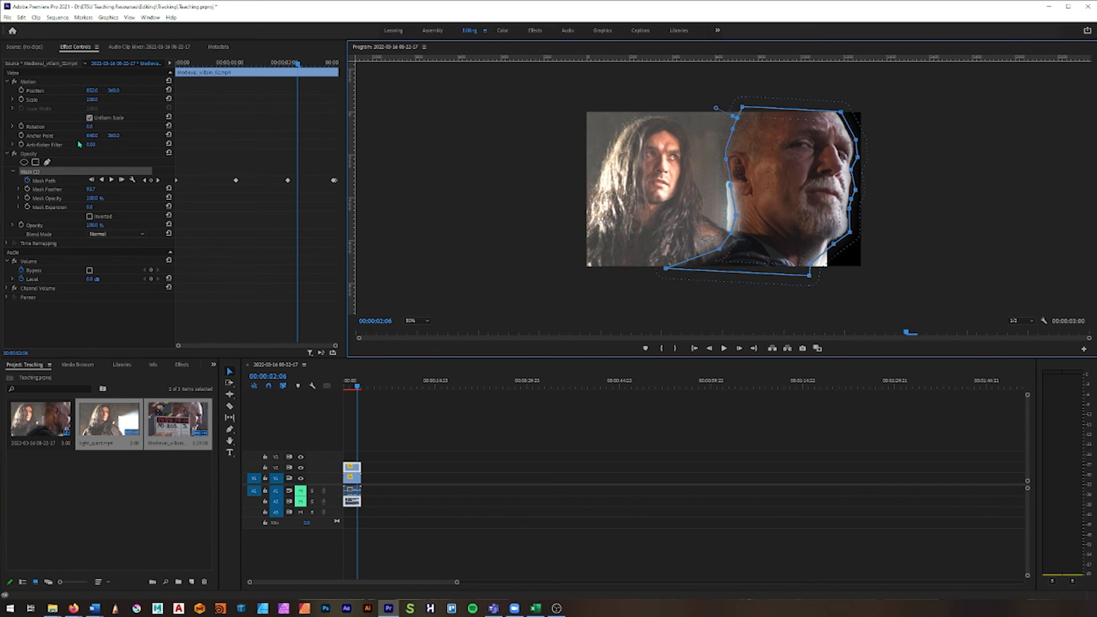
- Shift the masked upper clip horizontally to about 707, and move the light_quiet.mp4 clip beneath it to the right to close the gap
{"action": "left_click_drag", "start_coordinate": [92, 90], "coordinate": [117, 104]}
{"action": "left_click", "coordinate": [599, 212]}
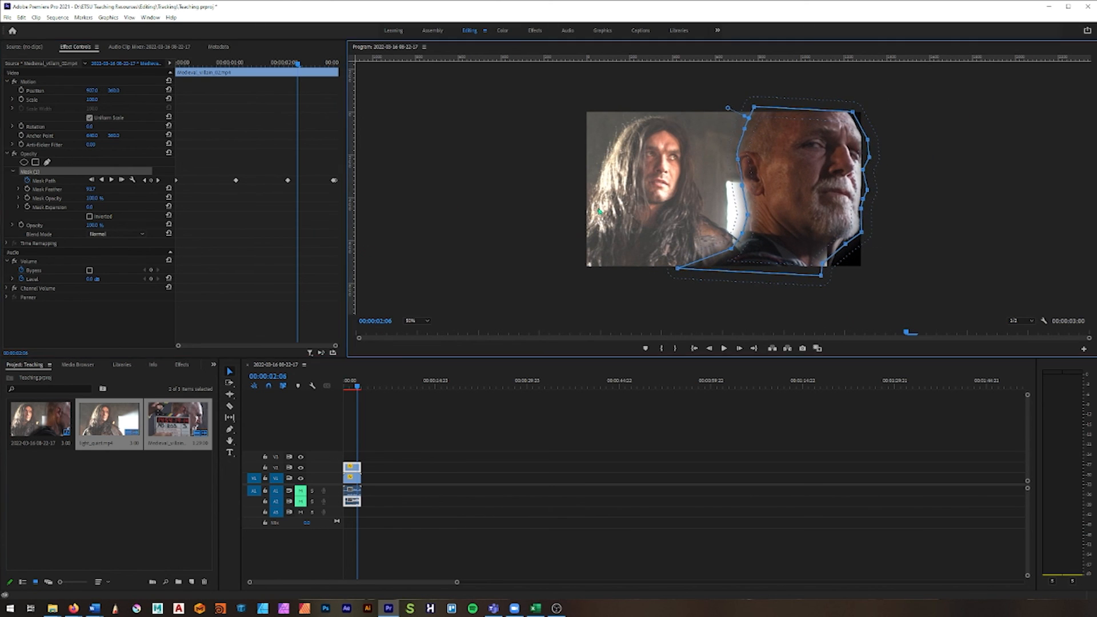
{"action": "left_click", "coordinate": [348, 491]}
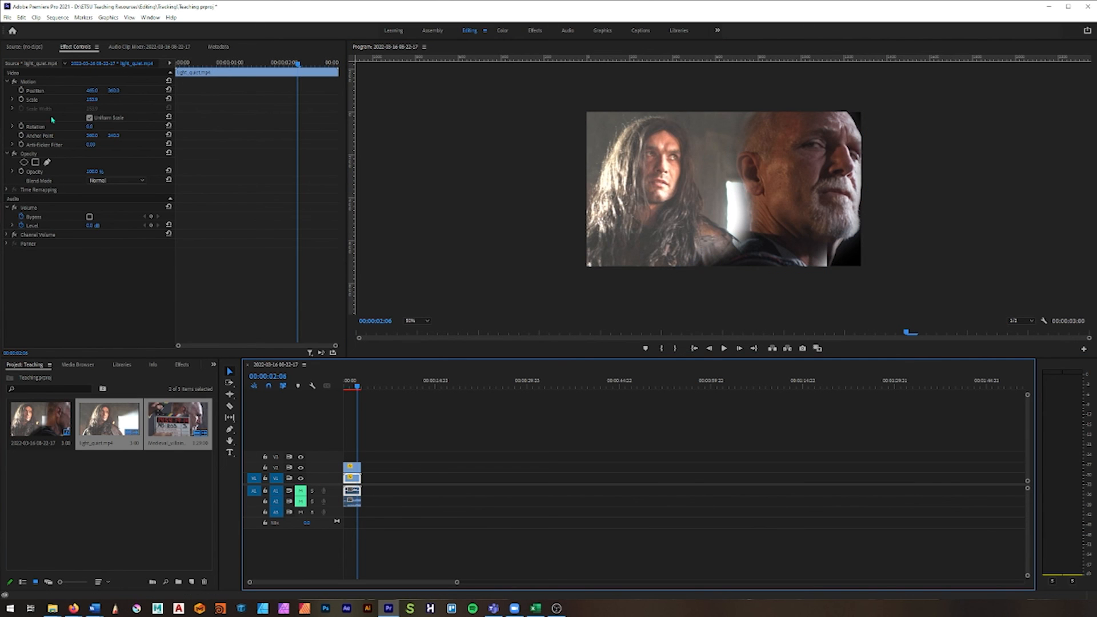
{"action": "left_click", "coordinate": [91, 99]}
{"action": "left_click_drag", "start_coordinate": [92, 90], "coordinate": [172, 91]}
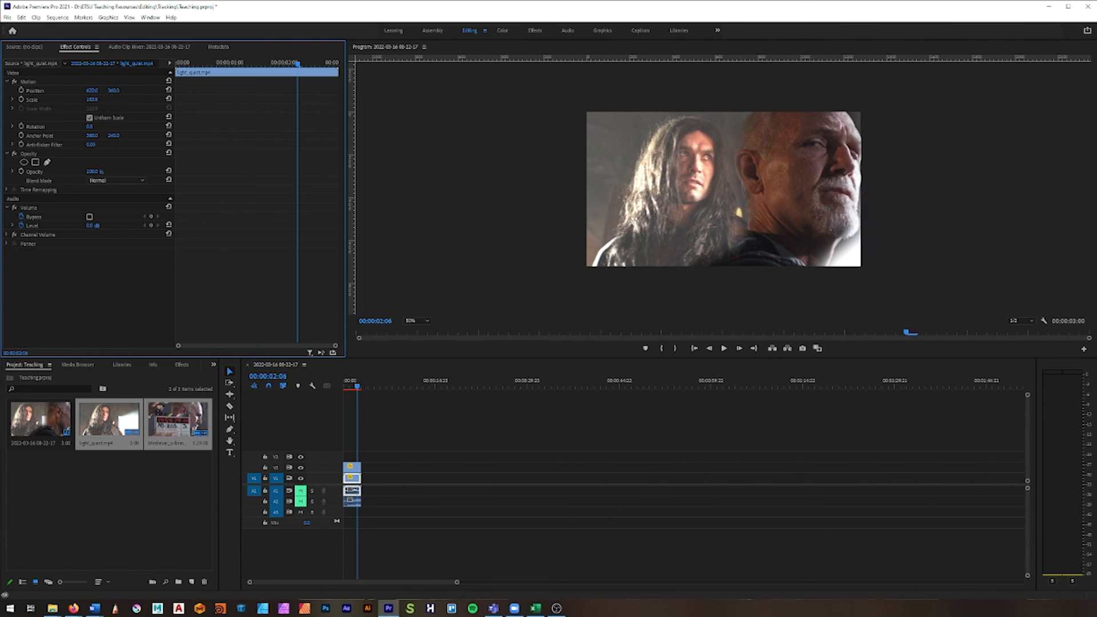
- Play back the sequence to check the blend between the two repositioned clips
{"action": "left_click", "coordinate": [724, 348]}
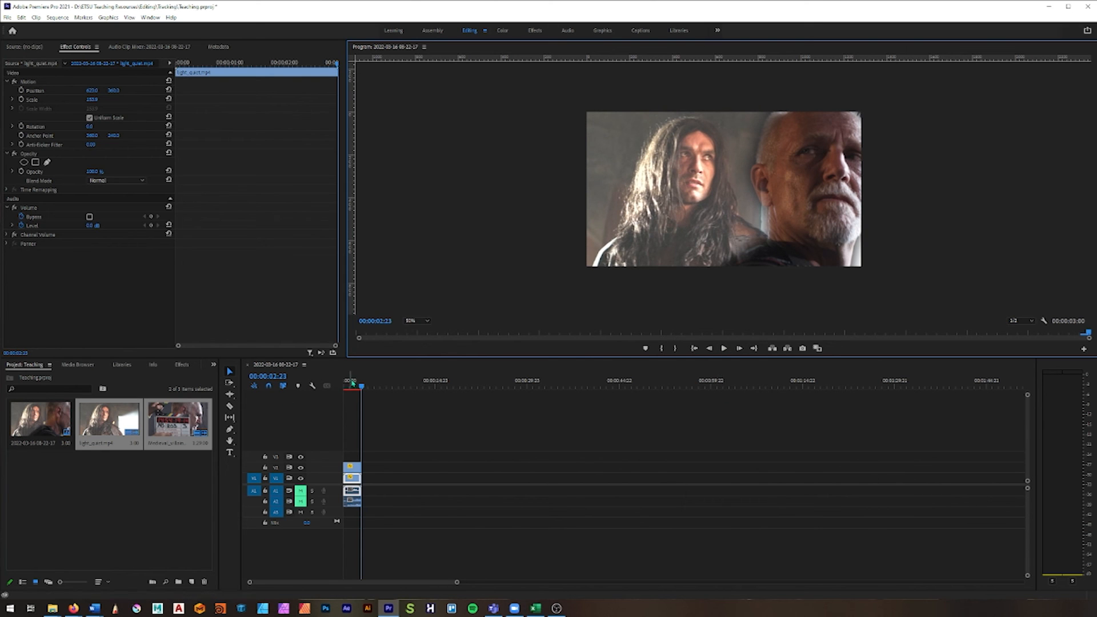
{"action": "left_click", "coordinate": [724, 348]}
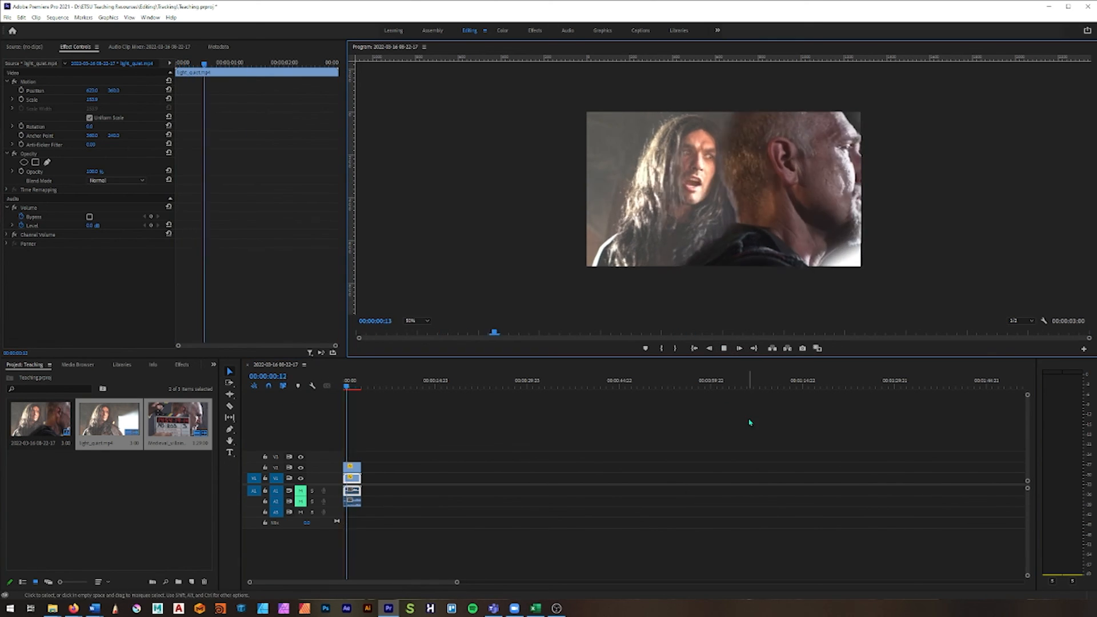